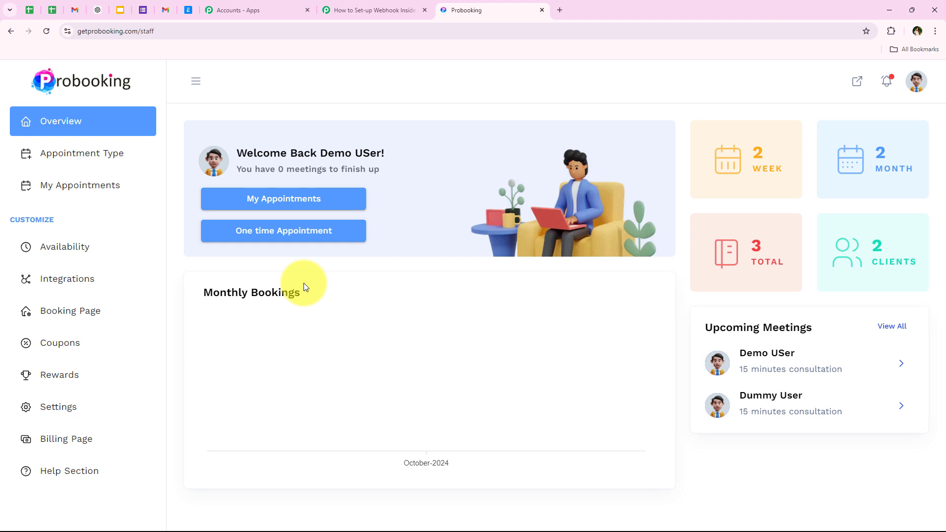
- Switch to the Pabbly Connect workflow titled "How to Set-up Webhook Inside Probooking"
{"action": "left_click", "coordinate": [342, 6]}
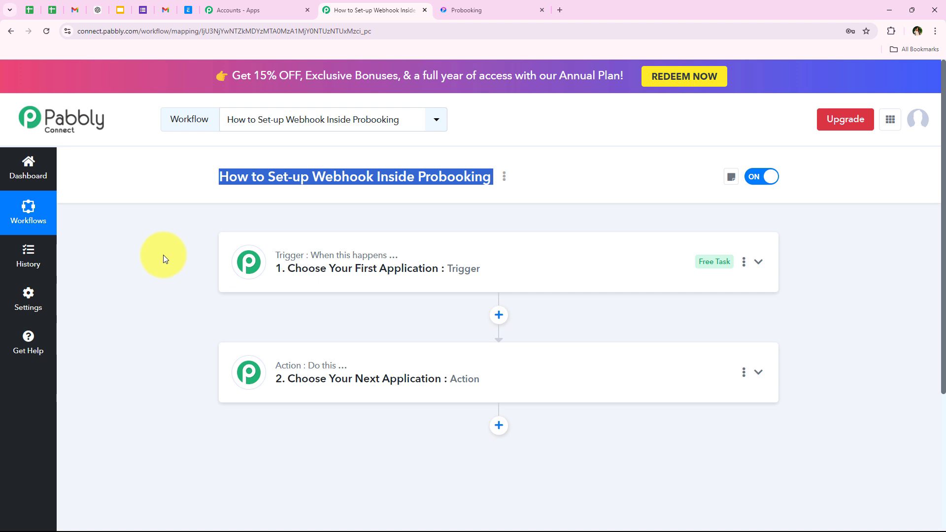
{"action": "left_click", "coordinate": [232, 170]}
{"action": "left_click_drag", "start_coordinate": [206, 182], "coordinate": [507, 176]}
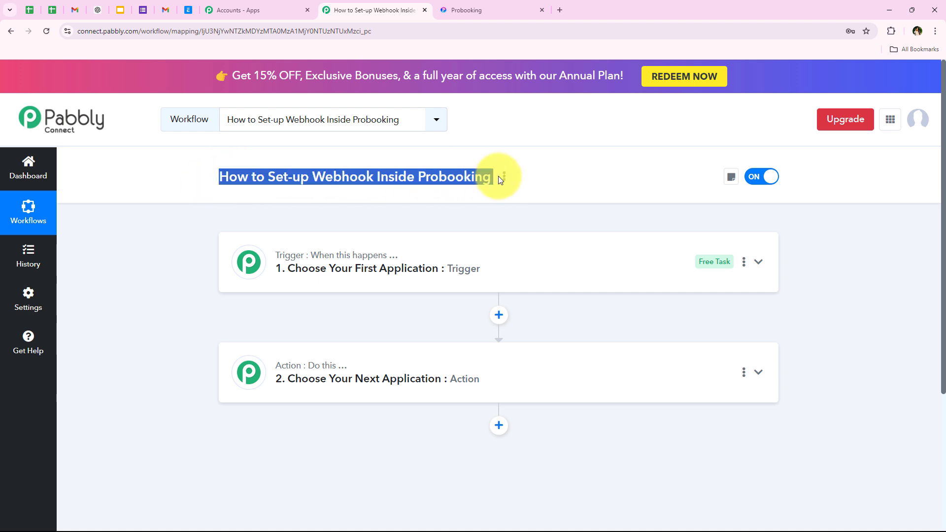
{"action": "double_click", "coordinate": [330, 177]}
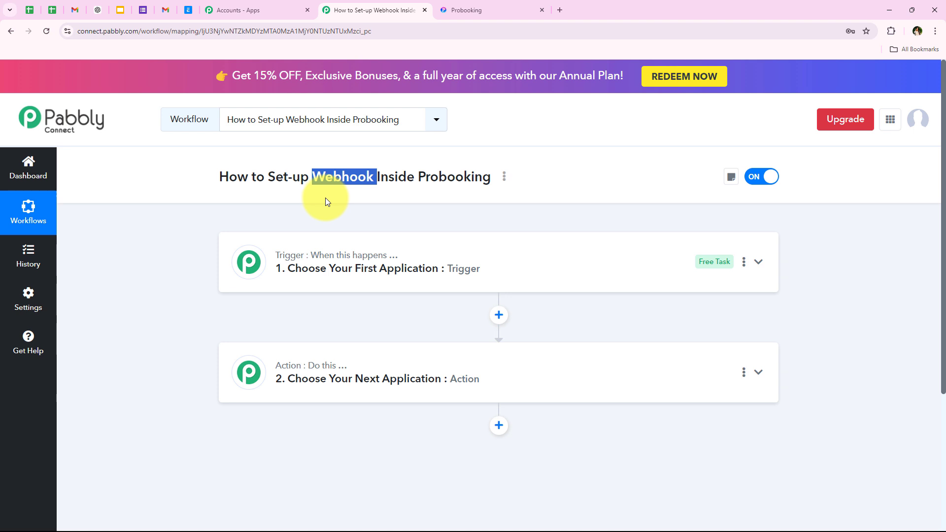
{"action": "left_click", "coordinate": [341, 199]}
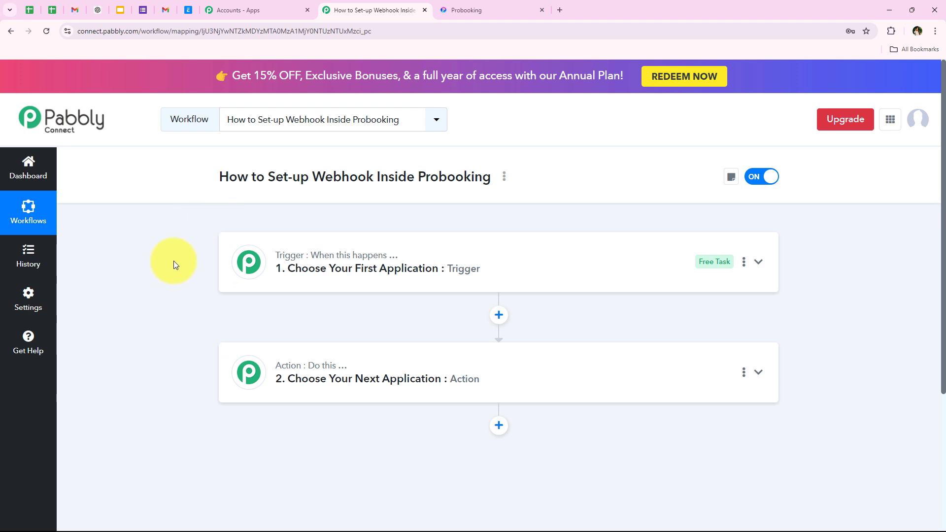
{"action": "mouse_move", "coordinate": [294, 256]}
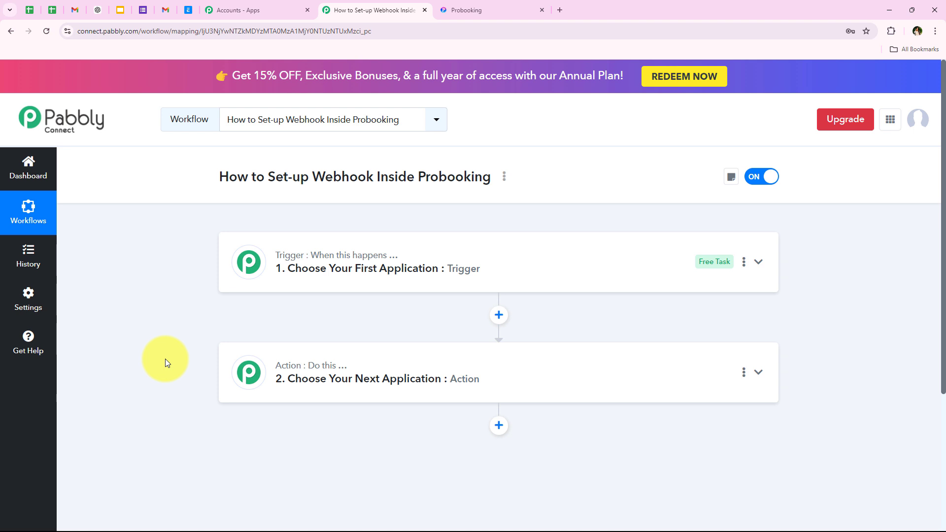
- Set the workflow's trigger to the Probooking app with the Appointment Created event
{"action": "left_click", "coordinate": [316, 290]}
{"action": "left_click", "coordinate": [261, 331]}
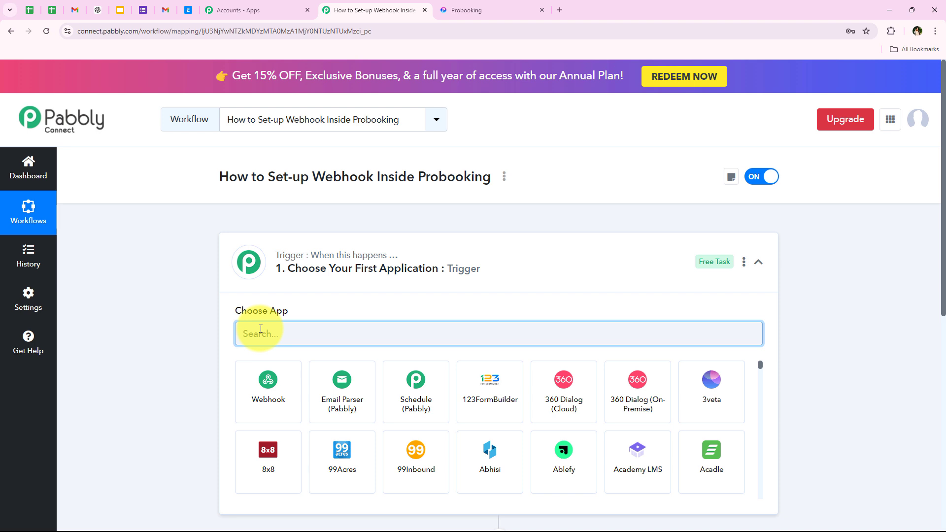
{"action": "type", "text": "Pro"}
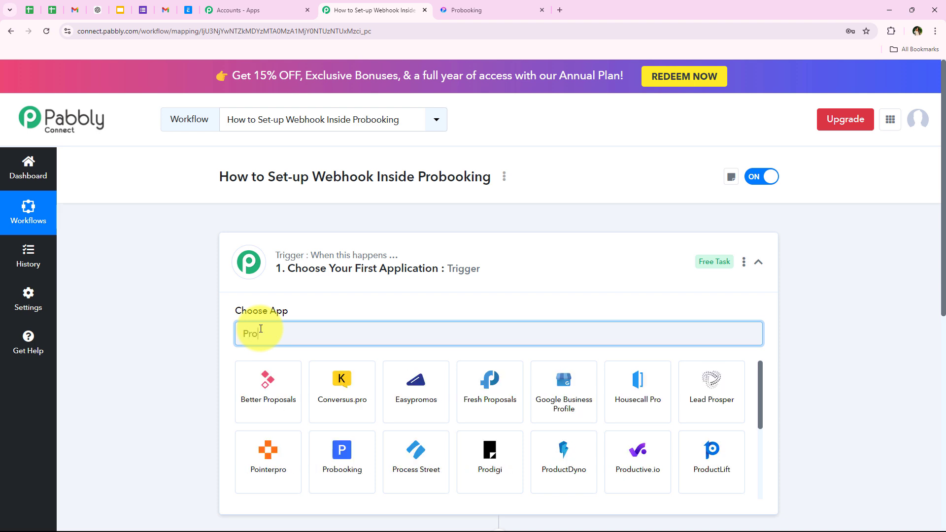
{"action": "type", "text": "bo"}
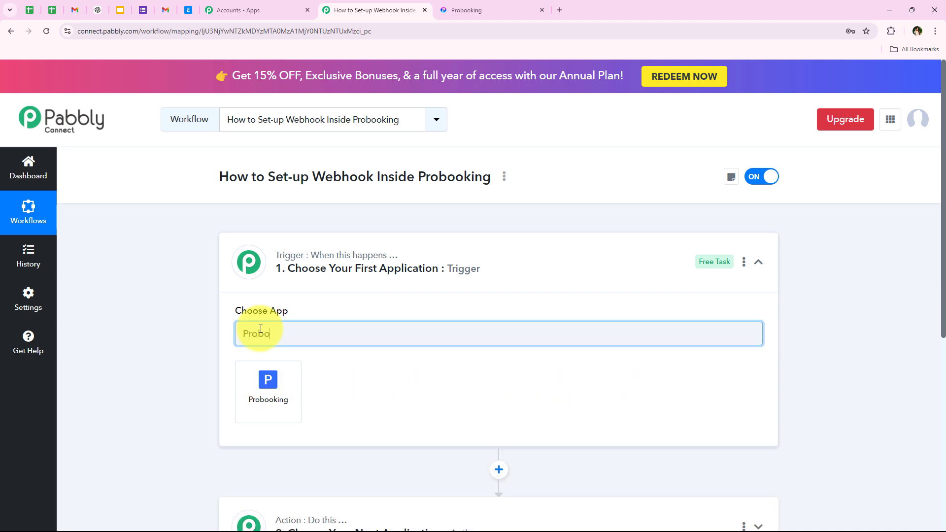
{"action": "type", "text": "oking"}
{"action": "left_click", "coordinate": [268, 382]}
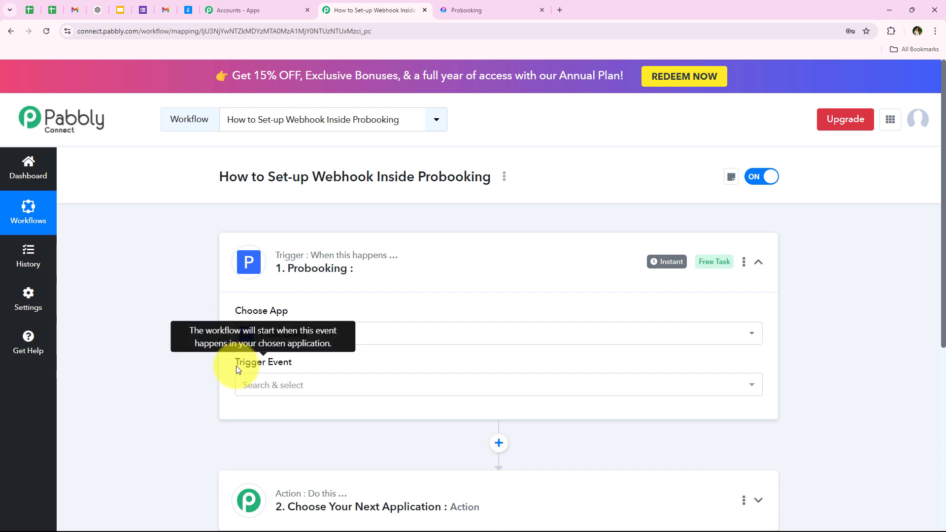
{"action": "left_click", "coordinate": [250, 385]}
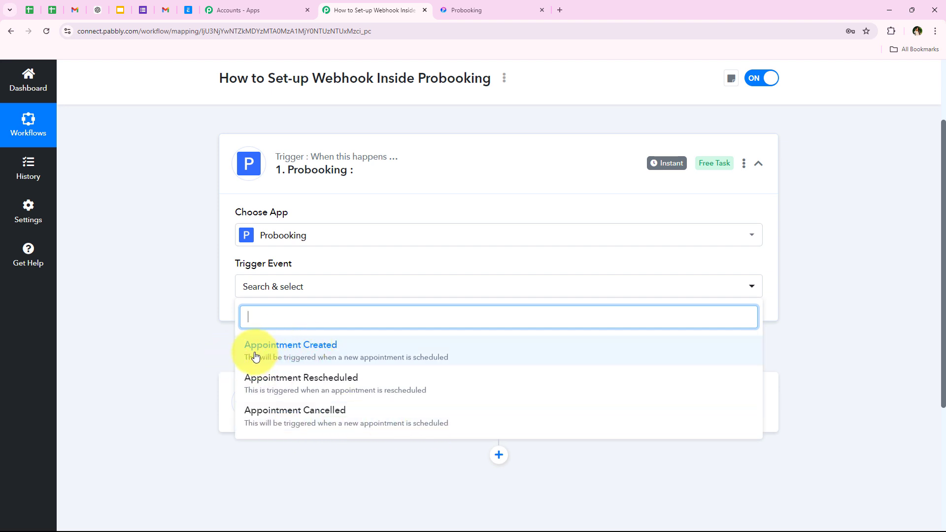
{"action": "left_click", "coordinate": [379, 347]}
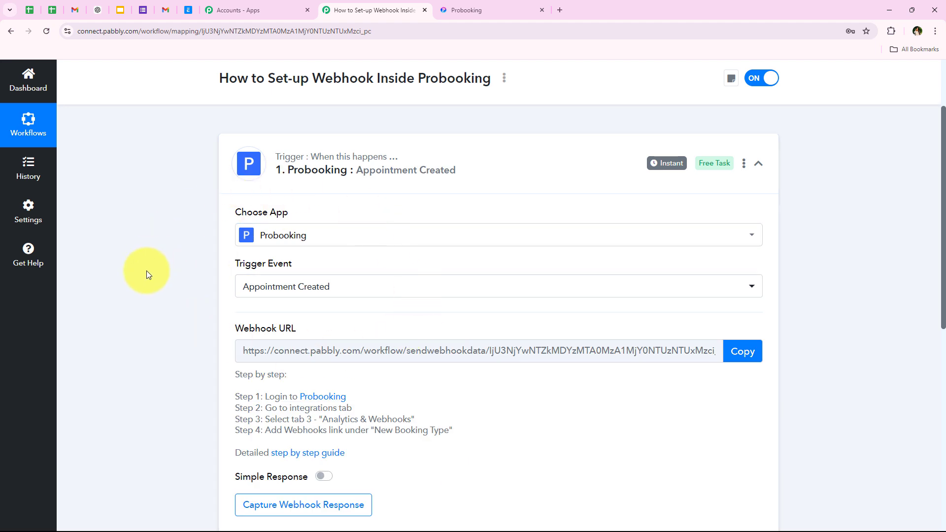
- Copy the webhook URL of the Probooking trigger
{"action": "scroll", "coordinate": [205, 325], "scroll_direction": "down", "scroll_amount": 2}
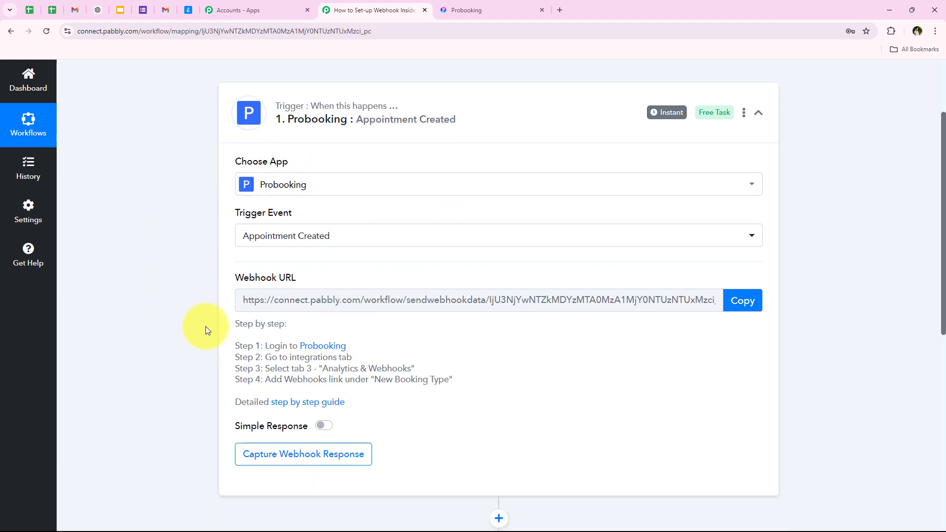
{"action": "left_click_drag", "start_coordinate": [232, 235], "coordinate": [322, 281]}
{"action": "left_click", "coordinate": [323, 277]}
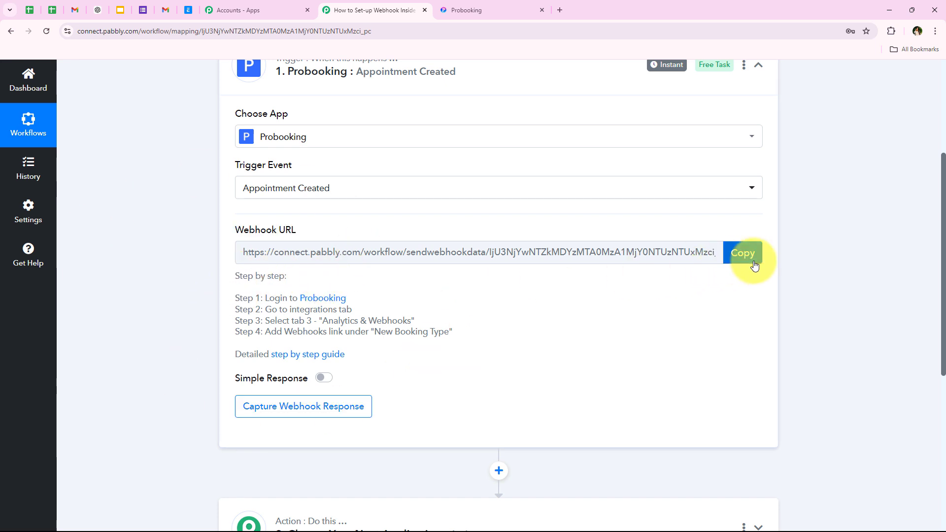
{"action": "left_click", "coordinate": [743, 253]}
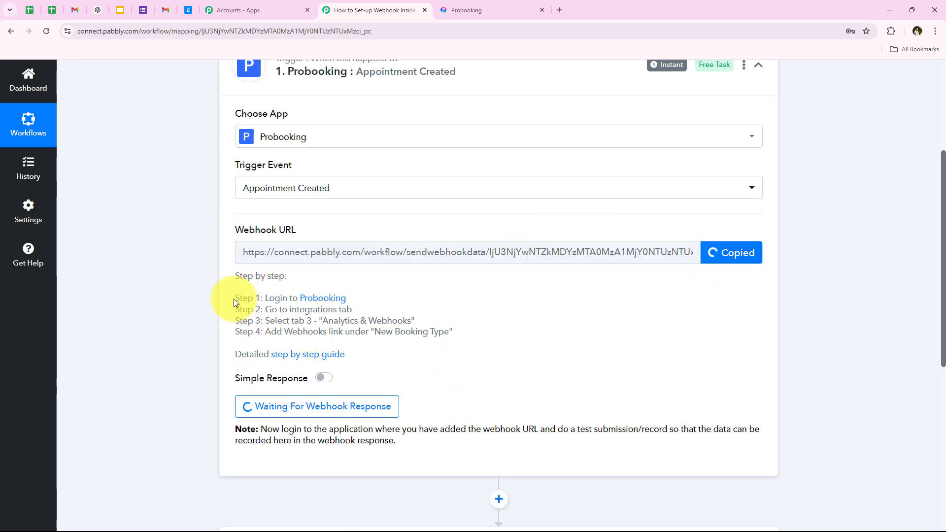
- Read the step-by-step instructions below the webhook URL for adding it in Probooking
{"action": "left_click_drag", "start_coordinate": [235, 302], "coordinate": [461, 334]}
{"action": "left_click", "coordinate": [460, 334]}
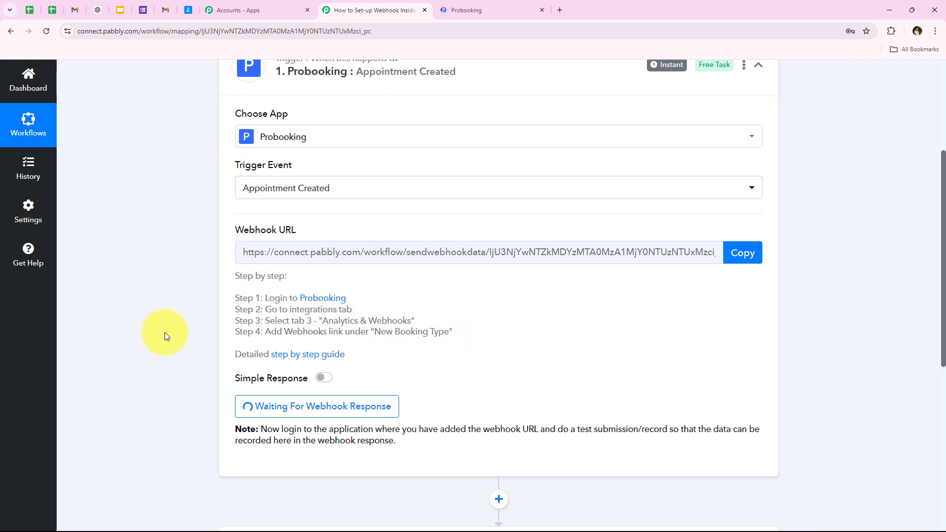
{"action": "scroll", "coordinate": [165, 332], "scroll_direction": "down", "scroll_amount": 4}
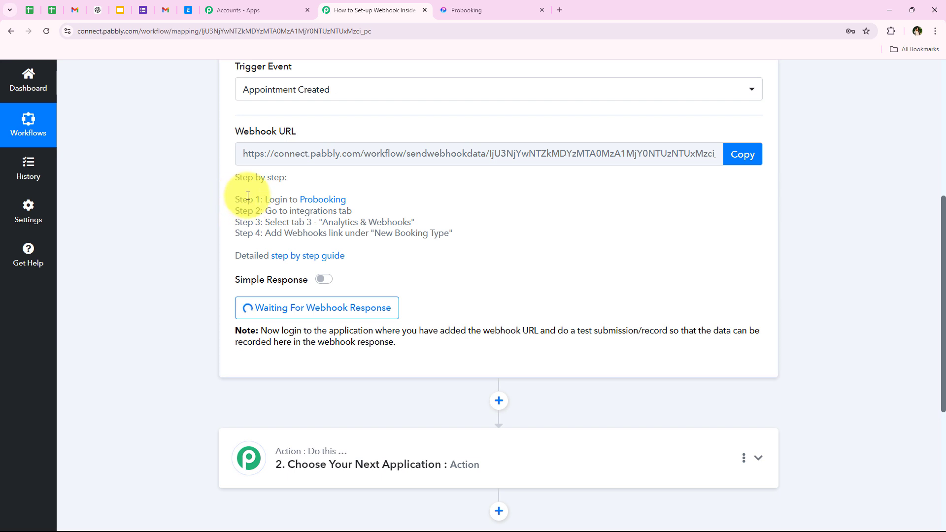
{"action": "left_click_drag", "start_coordinate": [236, 197], "coordinate": [260, 195]}
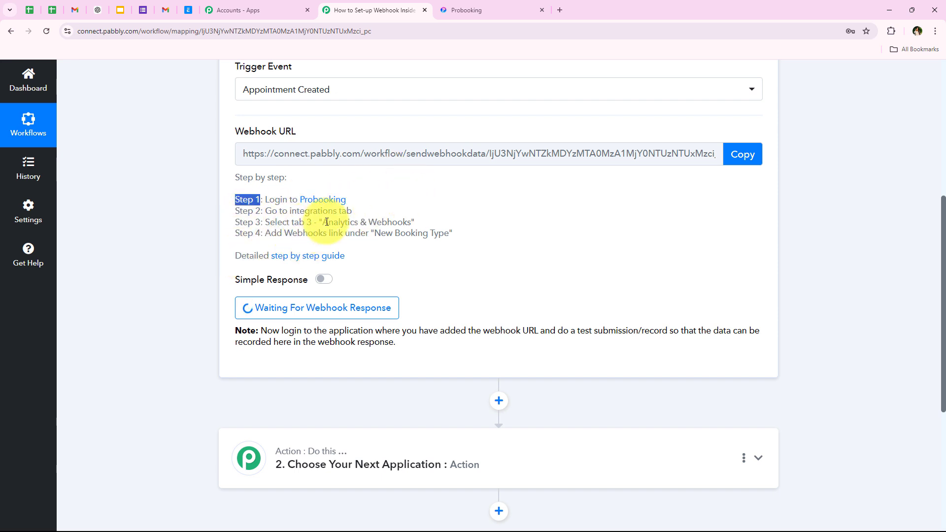
{"action": "left_click", "coordinate": [127, 250]}
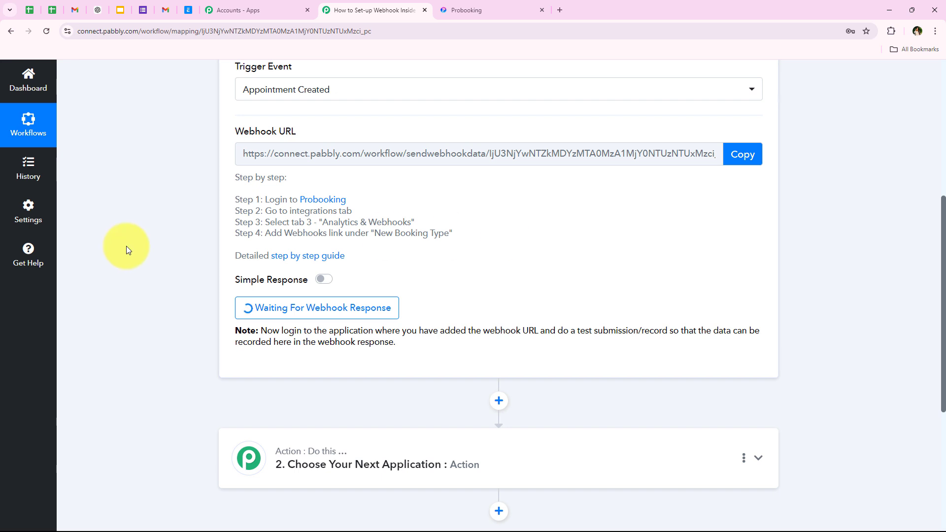
{"action": "scroll", "coordinate": [199, 253], "scroll_direction": "up", "scroll_amount": 1}
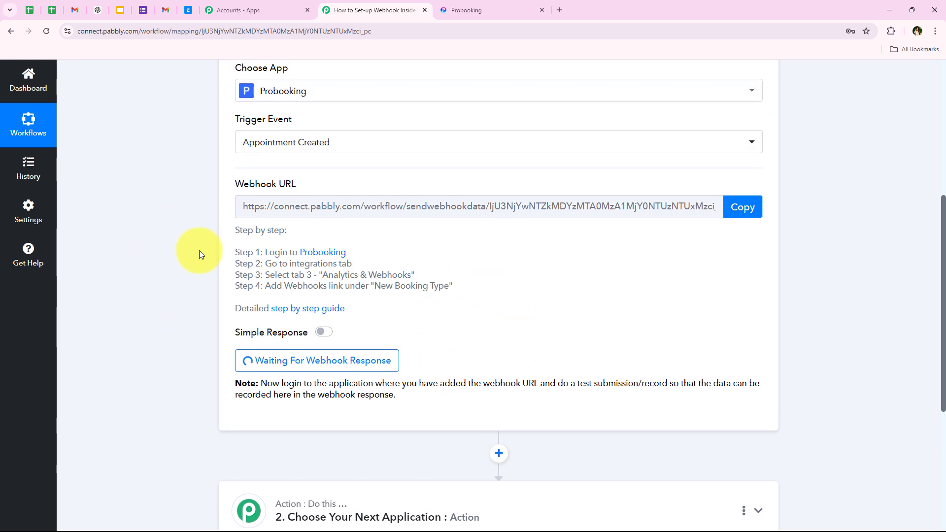
{"action": "scroll", "coordinate": [199, 250], "scroll_direction": "up", "scroll_amount": 1}
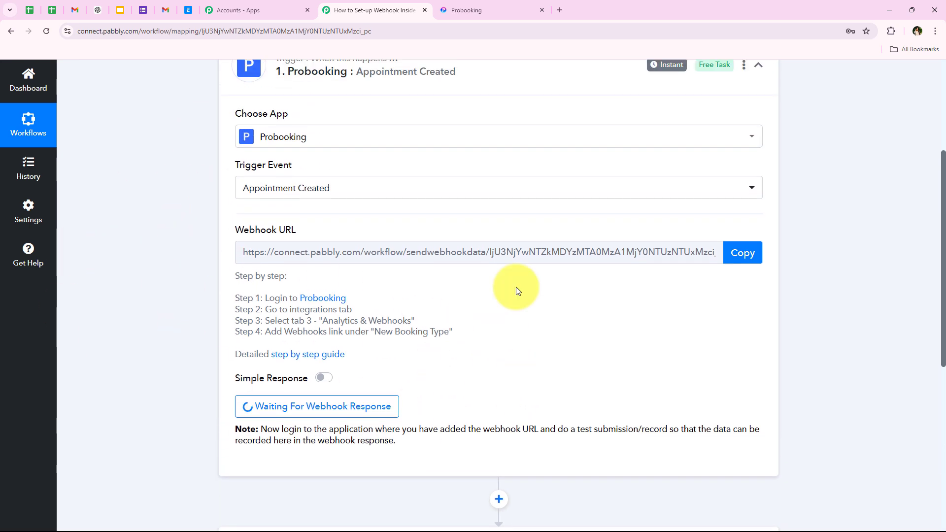
- Switch to Probooking and open the Webhooks section of the Analytics & Webhooks integrations
{"action": "left_click", "coordinate": [478, 8]}
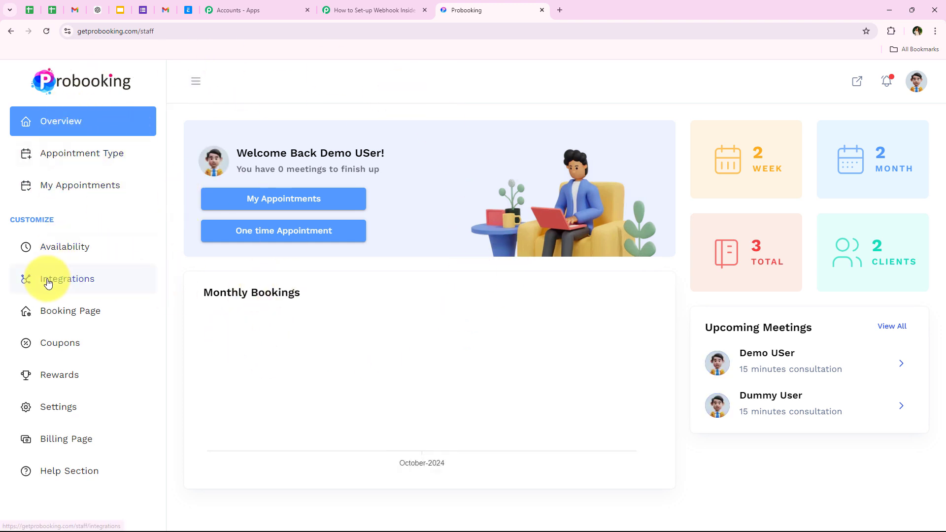
{"action": "left_click", "coordinate": [74, 285]}
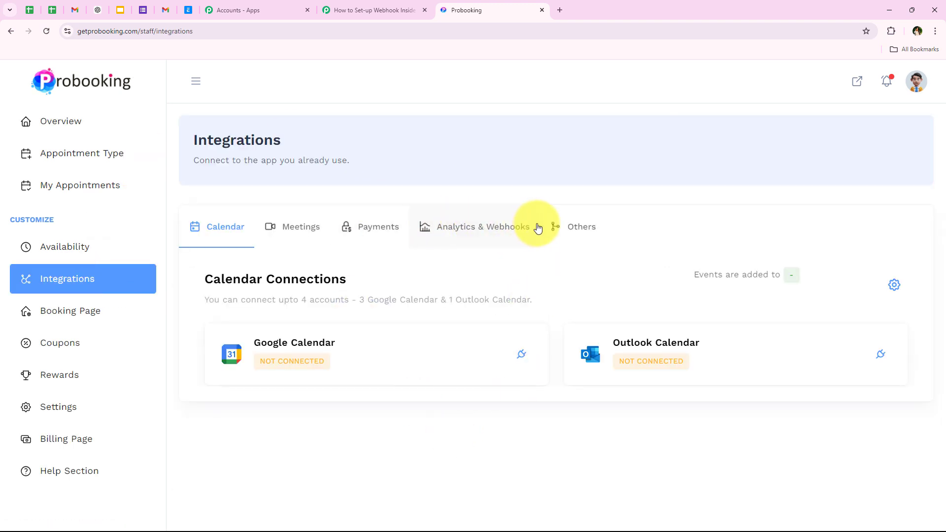
{"action": "left_click", "coordinate": [462, 236]}
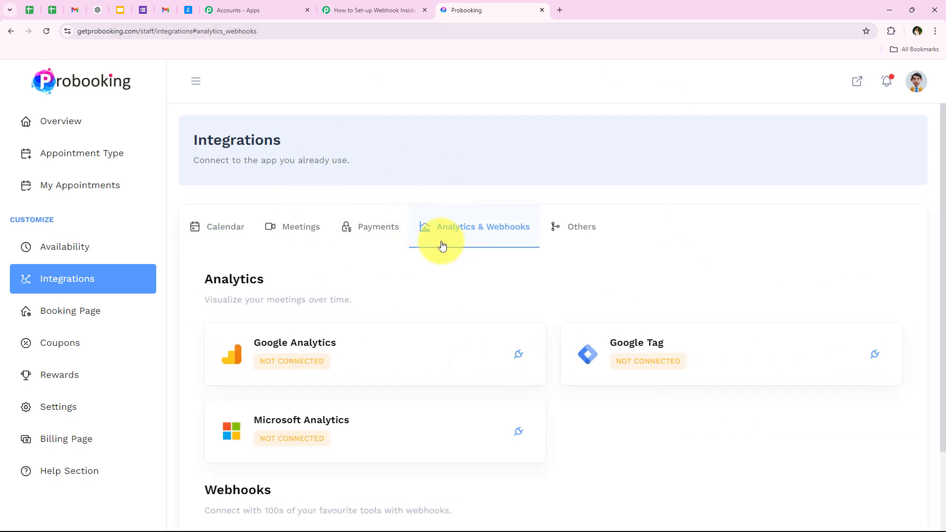
{"action": "scroll", "coordinate": [242, 330], "scroll_direction": "down", "scroll_amount": 2}
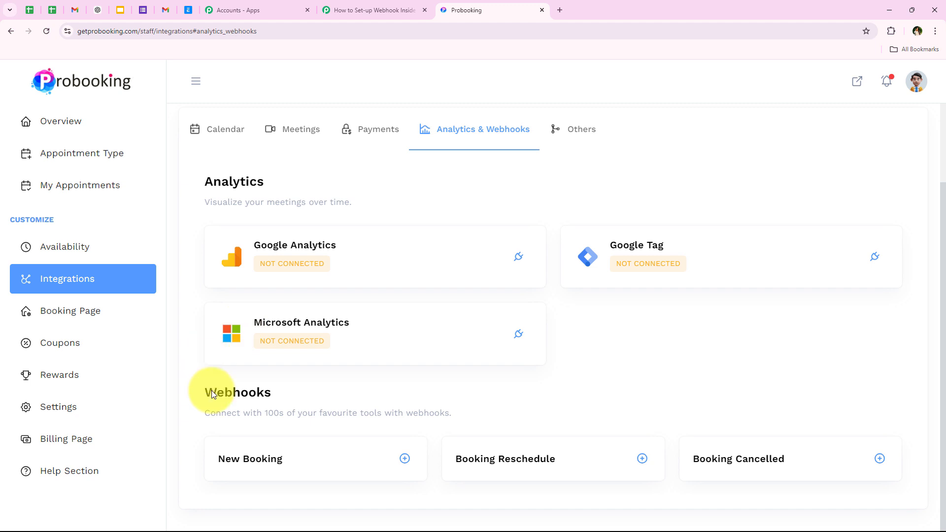
{"action": "double_click", "coordinate": [262, 392]}
{"action": "left_click", "coordinate": [323, 390]}
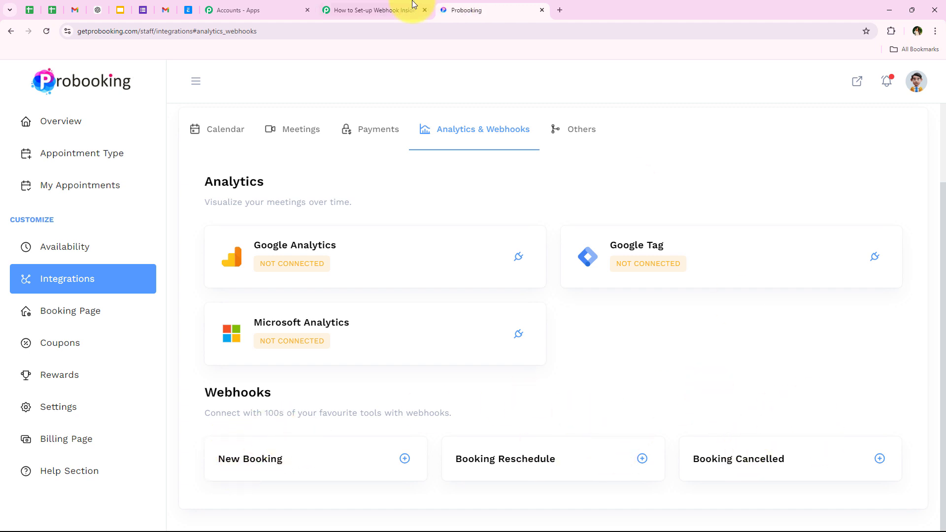
- Switch to Pabbly Connect and check Step 4 of the trigger's instructions for where the webhook link belongs
{"action": "left_click", "coordinate": [374, 10]}
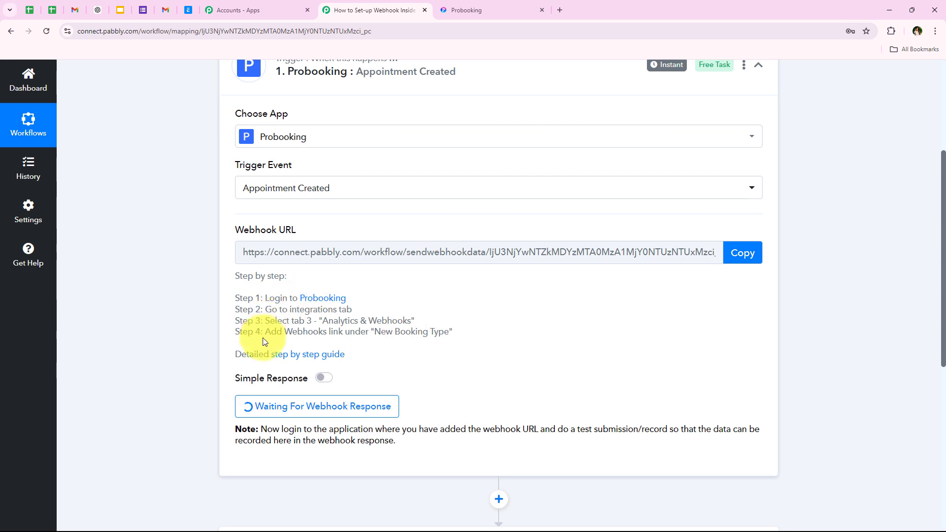
{"action": "left_click_drag", "start_coordinate": [264, 339], "coordinate": [460, 337]}
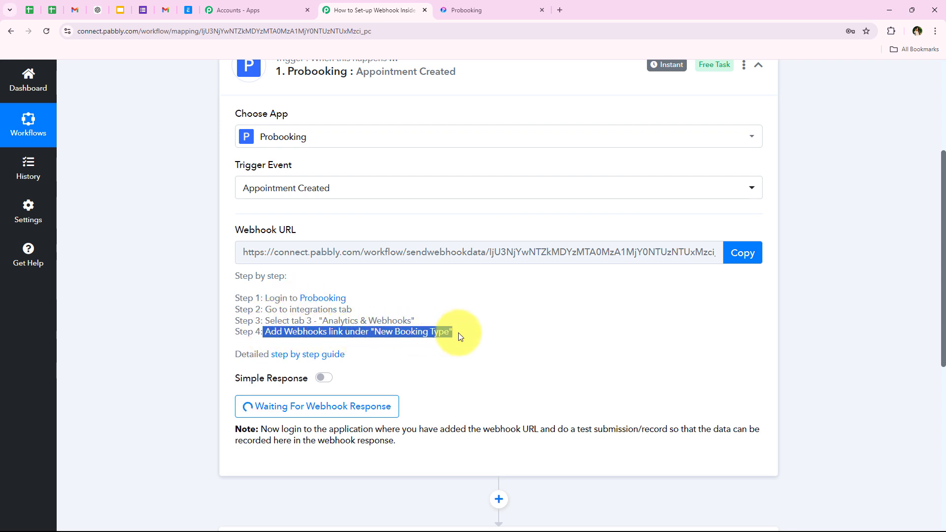
{"action": "left_click", "coordinate": [460, 335]}
- Switch to Probooking and connect the copied Pabbly webhook URL as the link for the New Booking webhook
{"action": "left_click", "coordinate": [466, 9]}
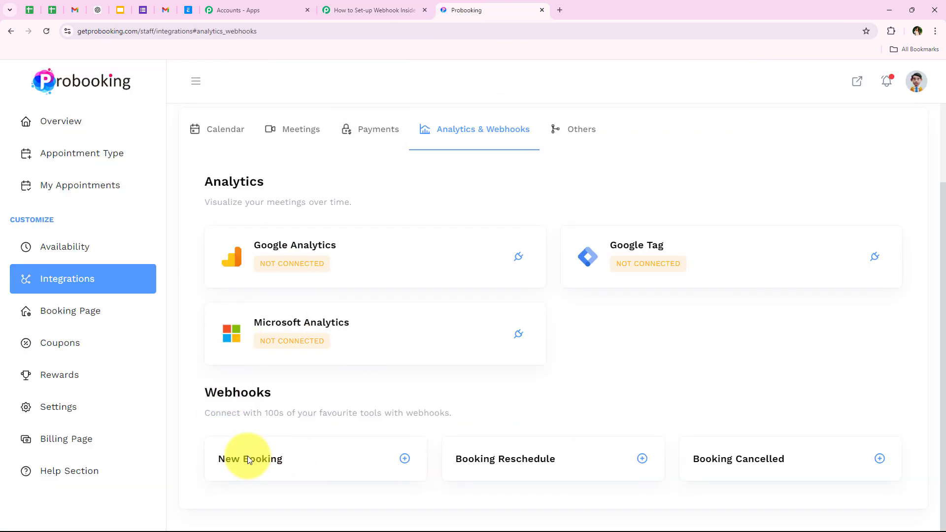
{"action": "left_click", "coordinate": [405, 459]}
{"action": "left_click", "coordinate": [339, 298]}
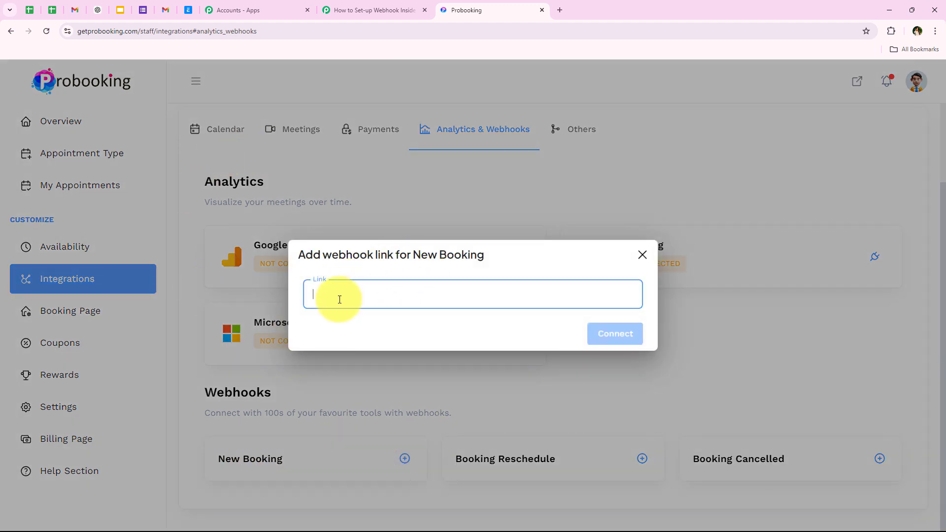
{"action": "right_click", "coordinate": [341, 299]}
{"action": "left_click", "coordinate": [369, 392]}
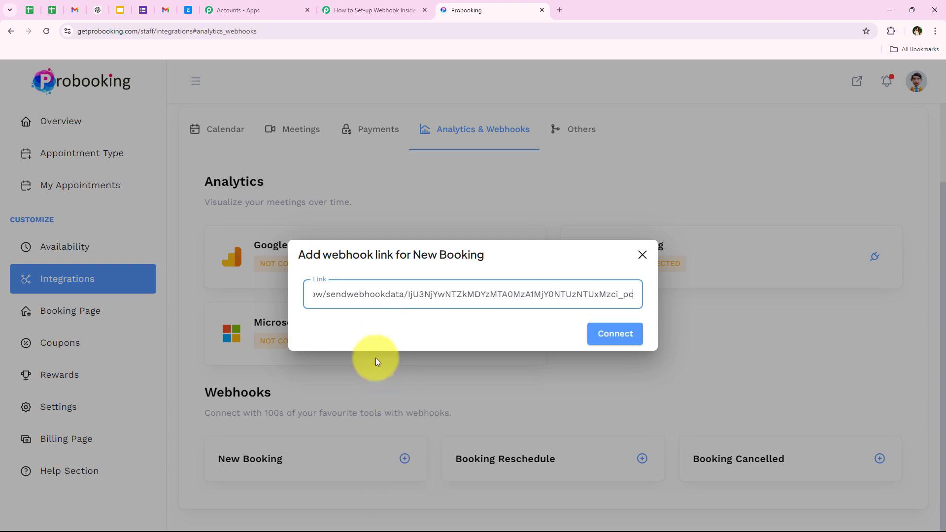
{"action": "left_click", "coordinate": [615, 336]}
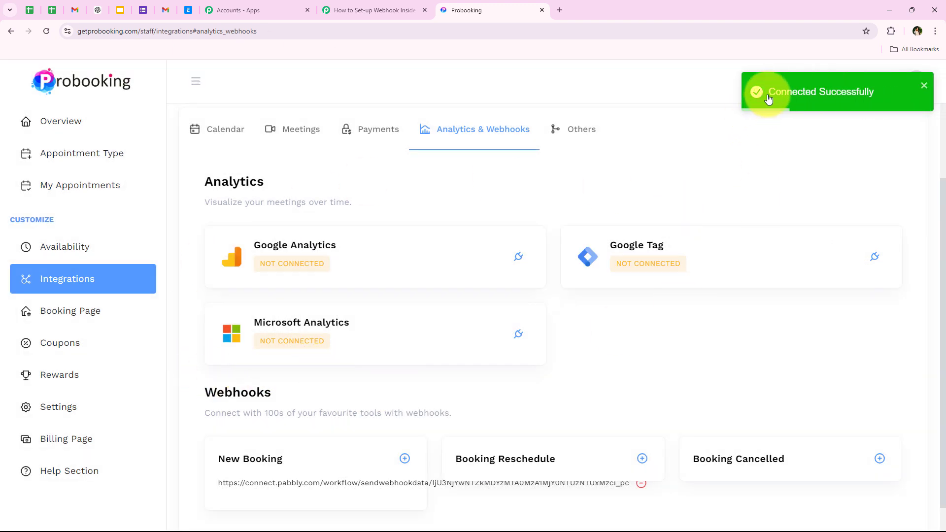
{"action": "left_click_drag", "start_coordinate": [767, 94], "coordinate": [860, 98]}
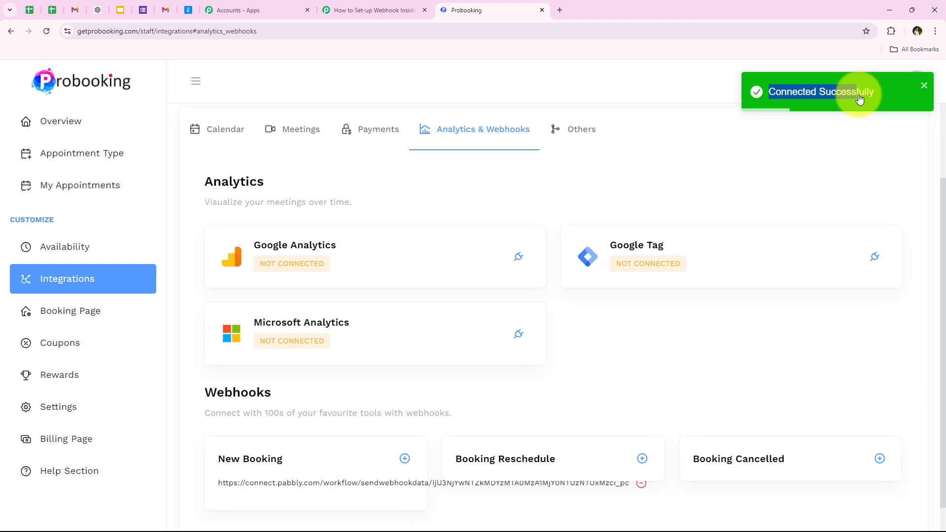
- Switch to Pabbly Connect and examine the webhook response captured by the Probooking trigger
{"action": "left_click", "coordinate": [380, 11]}
{"action": "scroll", "coordinate": [179, 217], "scroll_direction": "up", "scroll_amount": 2}
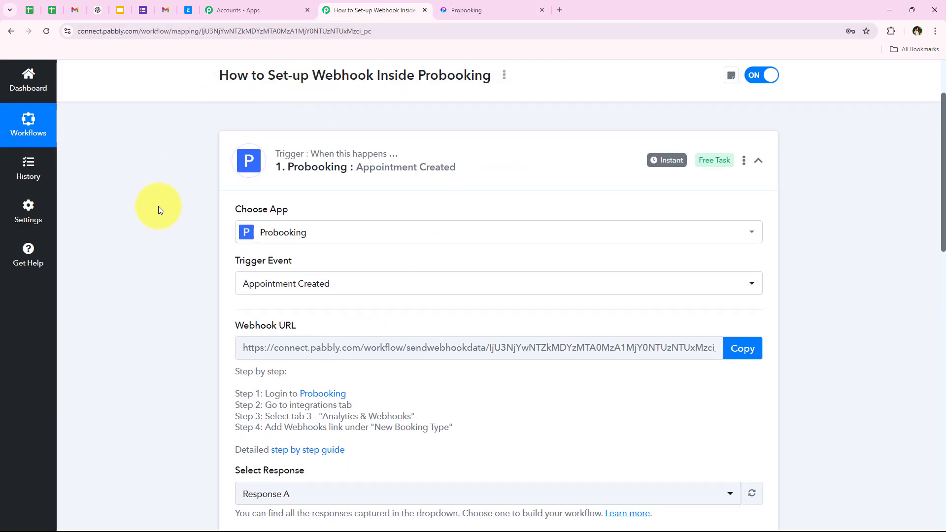
{"action": "scroll", "coordinate": [163, 212], "scroll_direction": "down", "scroll_amount": 2}
{"action": "scroll", "coordinate": [200, 340], "scroll_direction": "down", "scroll_amount": 1}
{"action": "scroll", "coordinate": [202, 345], "scroll_direction": "down", "scroll_amount": 2}
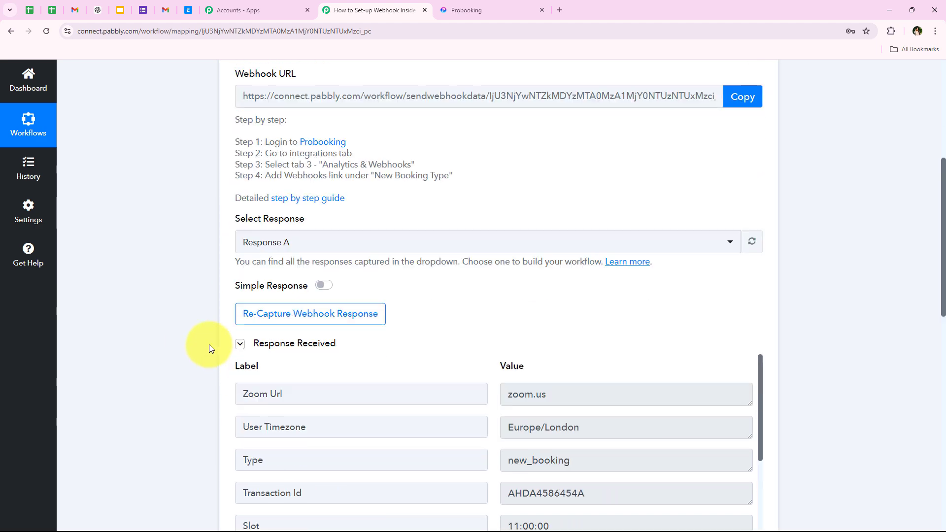
{"action": "scroll", "coordinate": [169, 347], "scroll_direction": "up", "scroll_amount": 3}
{"action": "scroll", "coordinate": [177, 310], "scroll_direction": "down", "scroll_amount": 8}
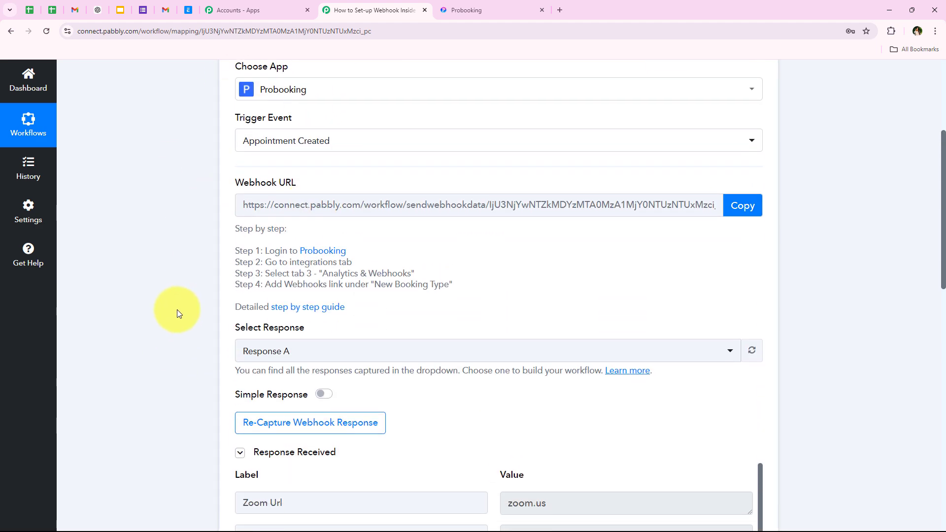
- Review the captured sample booking fields and the webhook URL in the Probooking trigger setup
{"action": "scroll", "coordinate": [348, 312], "scroll_direction": "down", "scroll_amount": 5}
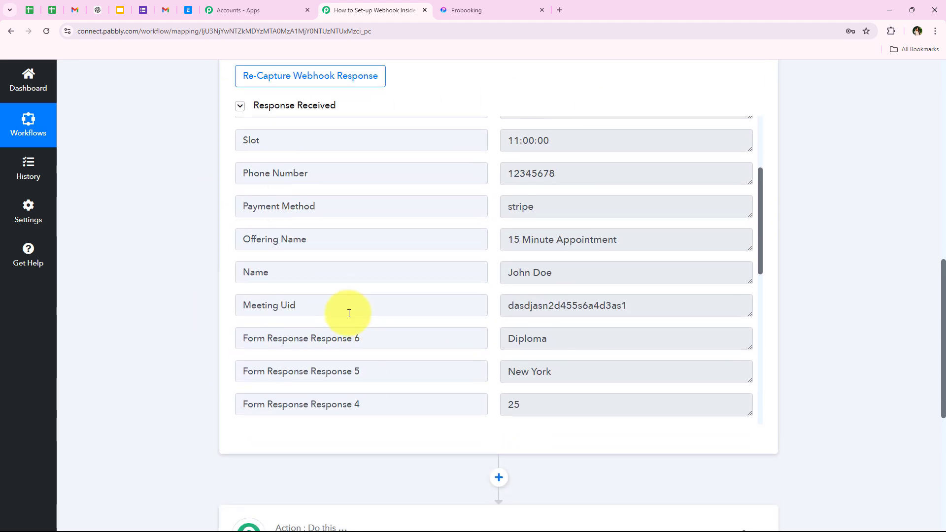
{"action": "scroll", "coordinate": [295, 287], "scroll_direction": "up", "scroll_amount": 2}
{"action": "scroll", "coordinate": [241, 309], "scroll_direction": "down", "scroll_amount": 2}
{"action": "scroll", "coordinate": [241, 310], "scroll_direction": "up", "scroll_amount": 4}
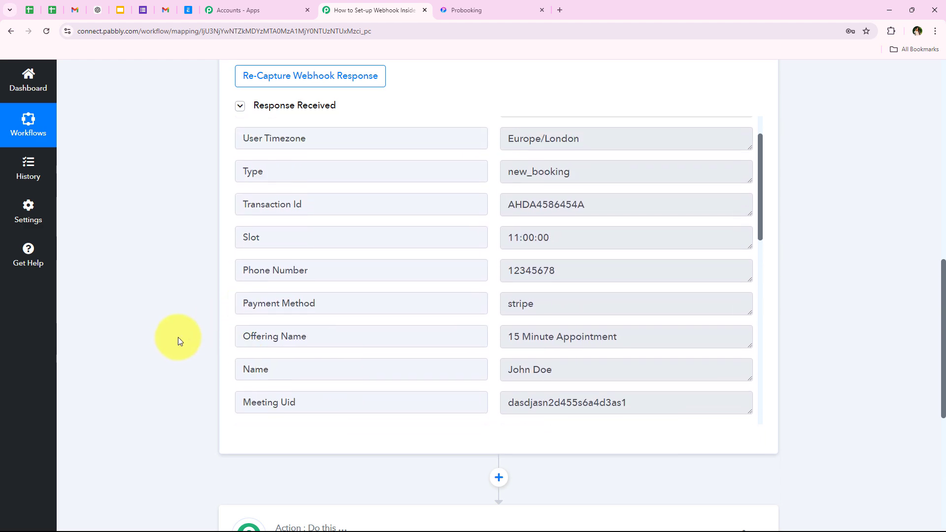
{"action": "scroll", "coordinate": [176, 337], "scroll_direction": "up", "scroll_amount": 5}
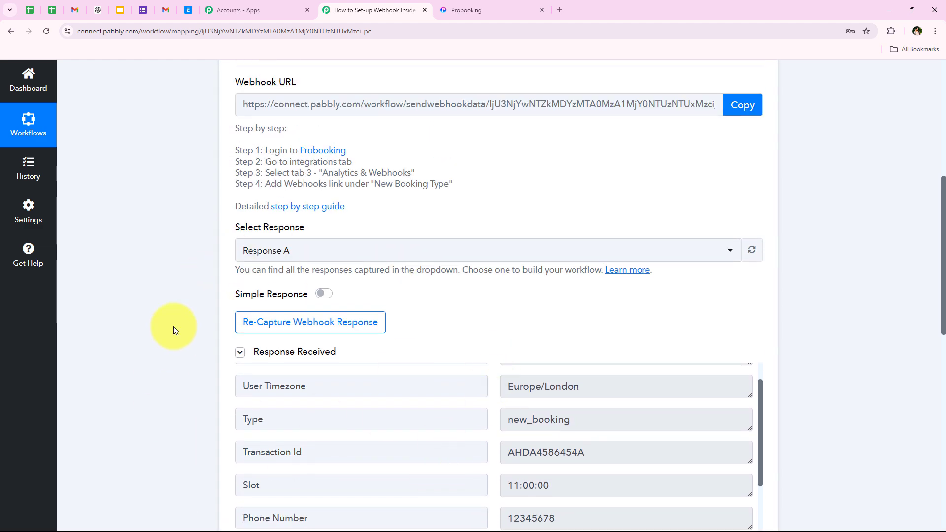
{"action": "scroll", "coordinate": [173, 326], "scroll_direction": "up", "scroll_amount": 3}
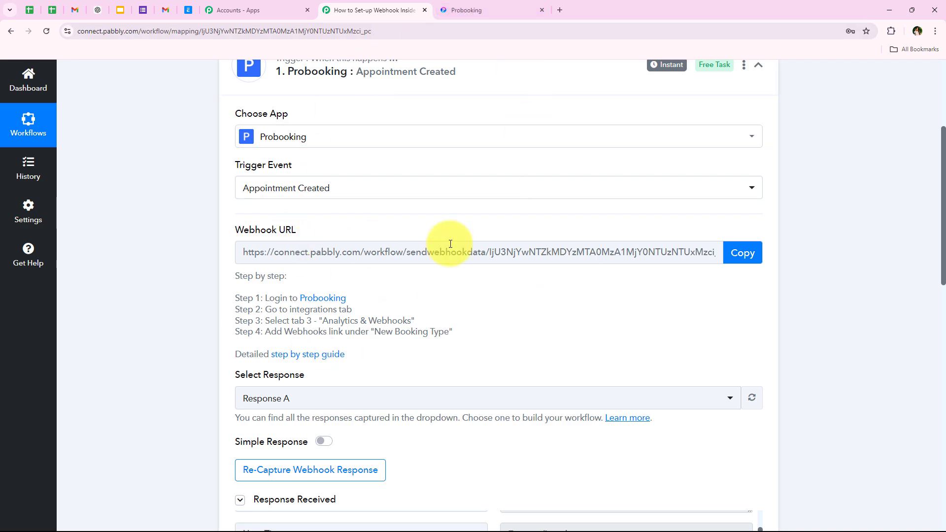
{"action": "scroll", "coordinate": [251, 222], "scroll_direction": "up", "scroll_amount": 1}
{"action": "scroll", "coordinate": [365, 237], "scroll_direction": "down", "scroll_amount": 1}
{"action": "scroll", "coordinate": [365, 238], "scroll_direction": "down", "scroll_amount": 2}
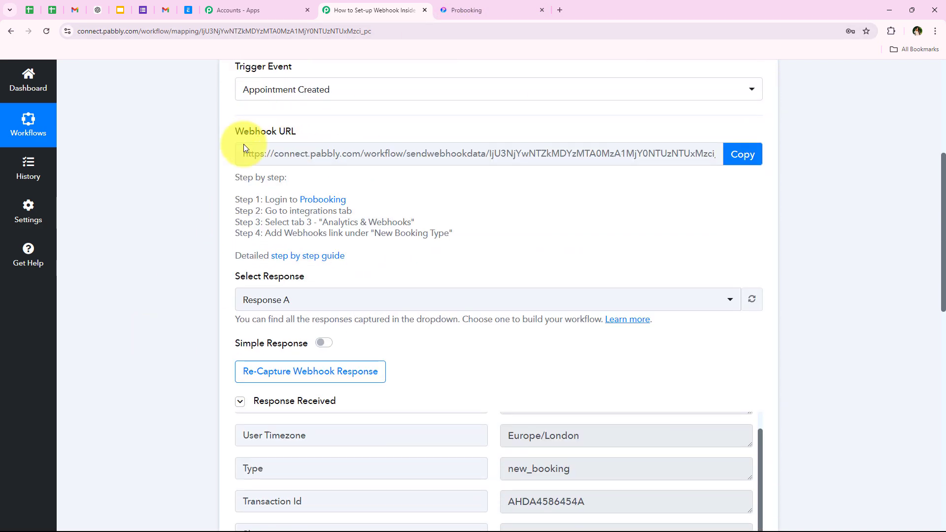
{"action": "scroll", "coordinate": [338, 227], "scroll_direction": "up", "scroll_amount": 2}
- Switch to Probooking and inspect the webhook link forms for Booking Reschedule and Booking Cancelled, plus the New Booking webhook entry
{"action": "left_click", "coordinate": [471, 9]}
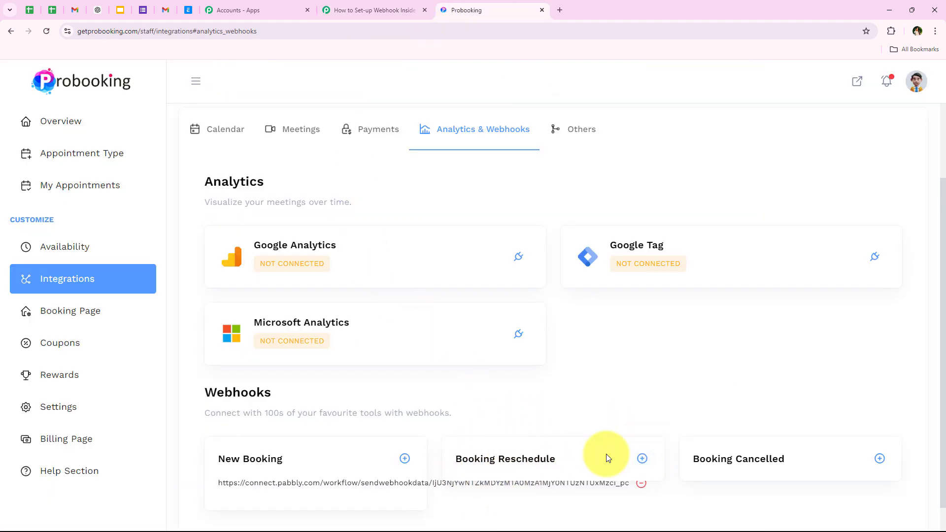
{"action": "left_click", "coordinate": [642, 458]}
{"action": "left_click", "coordinate": [643, 255]}
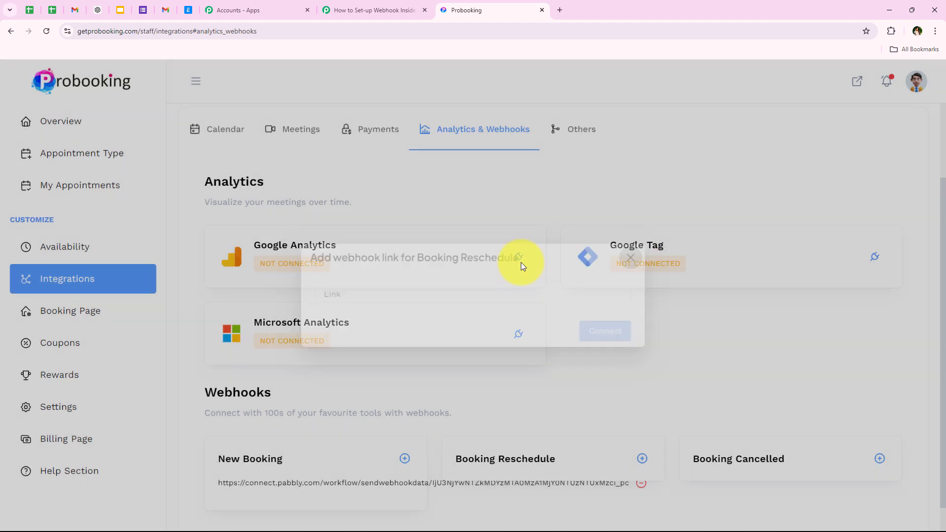
{"action": "left_click", "coordinate": [881, 459]}
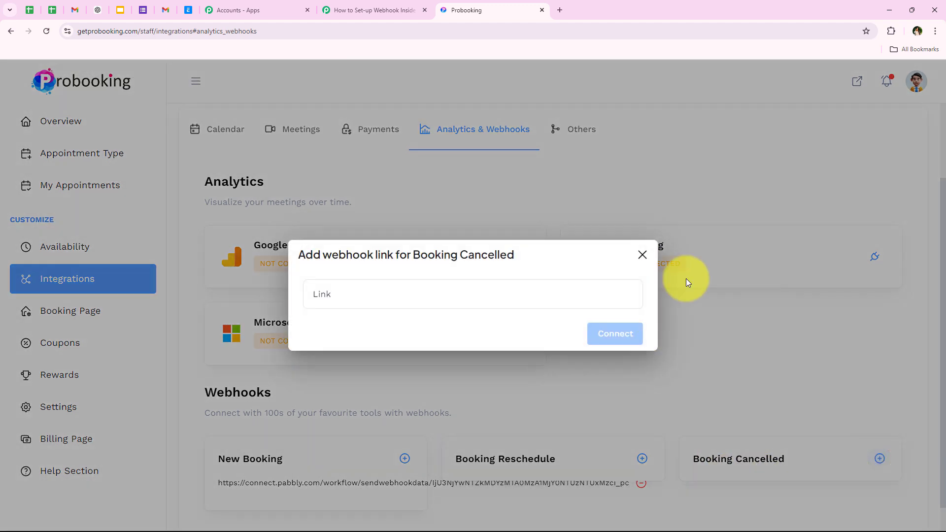
{"action": "left_click", "coordinate": [643, 256]}
{"action": "scroll", "coordinate": [296, 355], "scroll_direction": "down", "scroll_amount": 1}
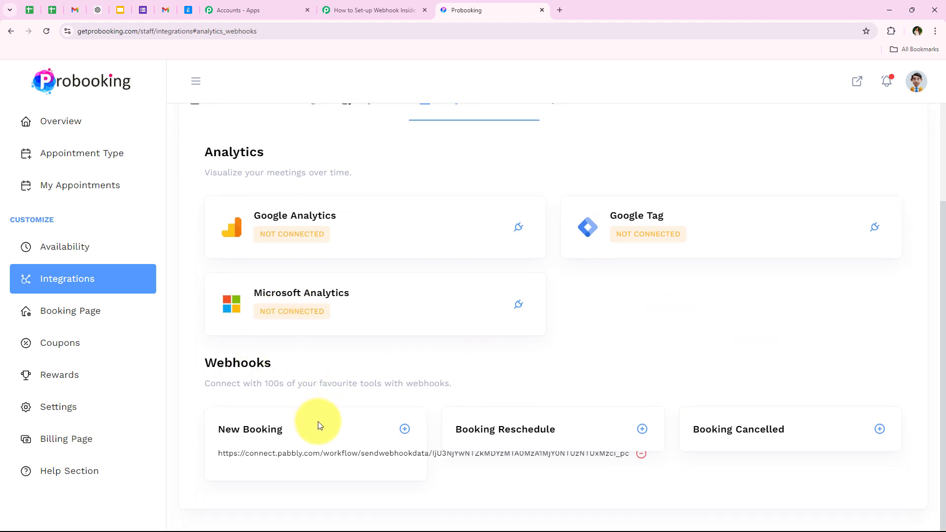
{"action": "left_click_drag", "start_coordinate": [222, 430], "coordinate": [297, 432]}
{"action": "left_click", "coordinate": [296, 428]}
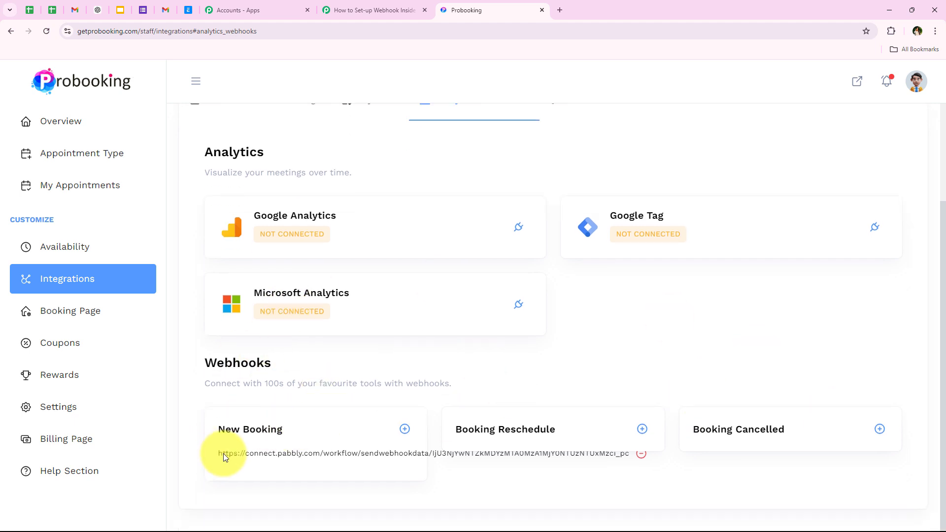
- Switch to Pabbly Connect and look through Response A's booking details and form response fields
{"action": "left_click", "coordinate": [365, 10]}
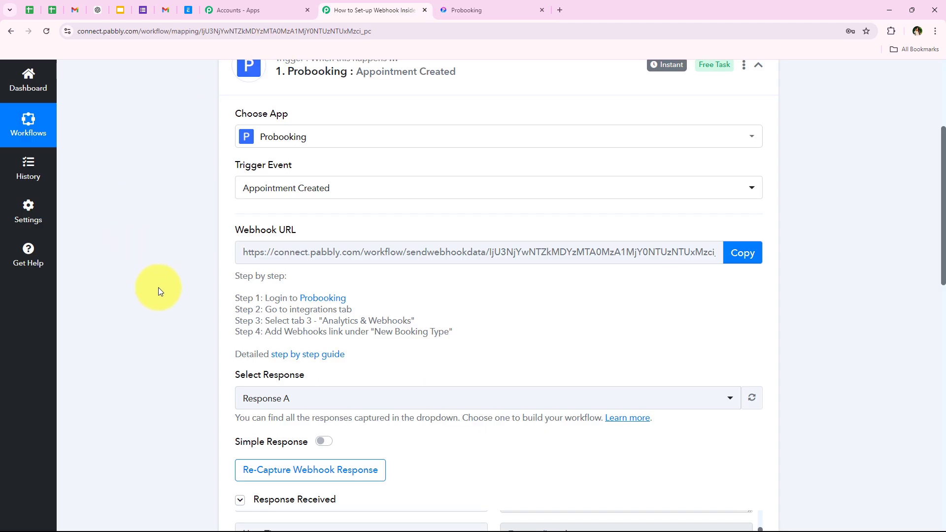
{"action": "scroll", "coordinate": [158, 288], "scroll_direction": "down", "scroll_amount": 7}
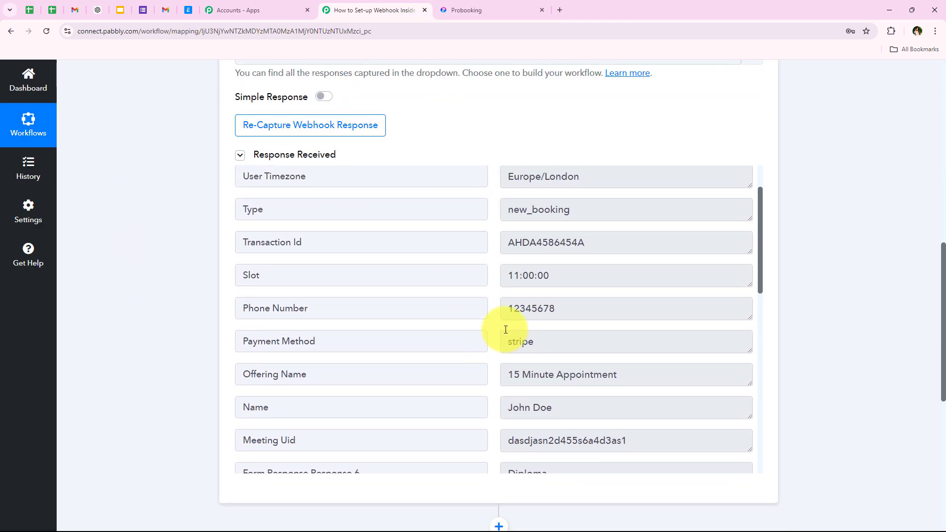
{"action": "scroll", "coordinate": [503, 328], "scroll_direction": "up", "scroll_amount": 2}
{"action": "scroll", "coordinate": [345, 370], "scroll_direction": "down", "scroll_amount": 11}
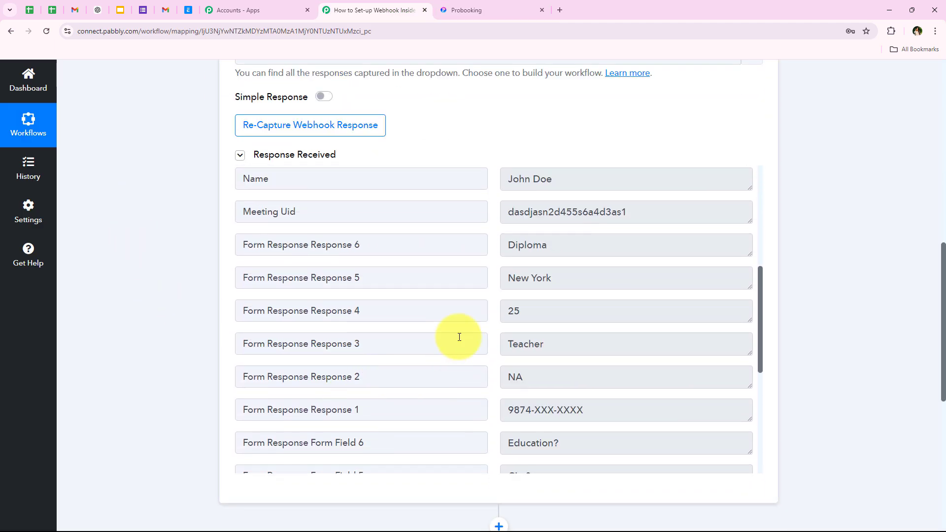
{"action": "scroll", "coordinate": [416, 374], "scroll_direction": "up", "scroll_amount": 2}
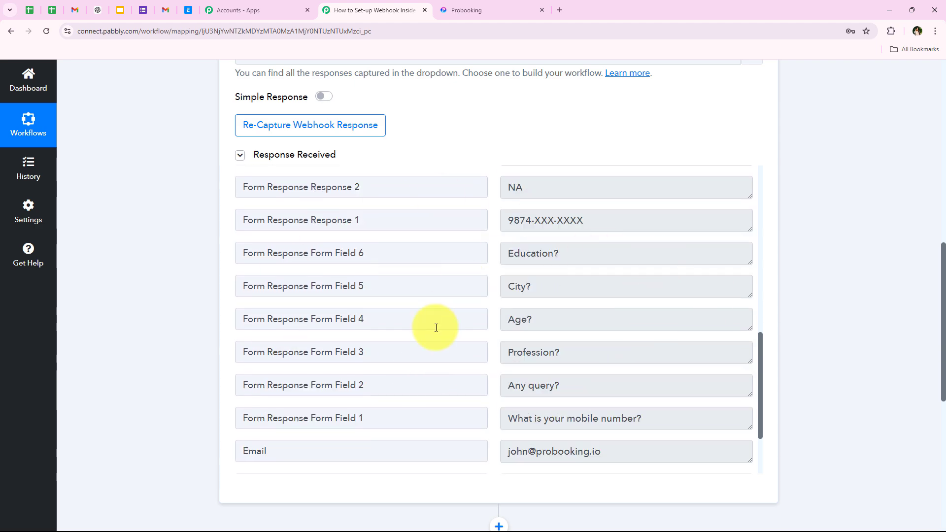
{"action": "scroll", "coordinate": [185, 254], "scroll_direction": "up", "scroll_amount": 3}
{"action": "scroll", "coordinate": [186, 255], "scroll_direction": "up", "scroll_amount": 2}
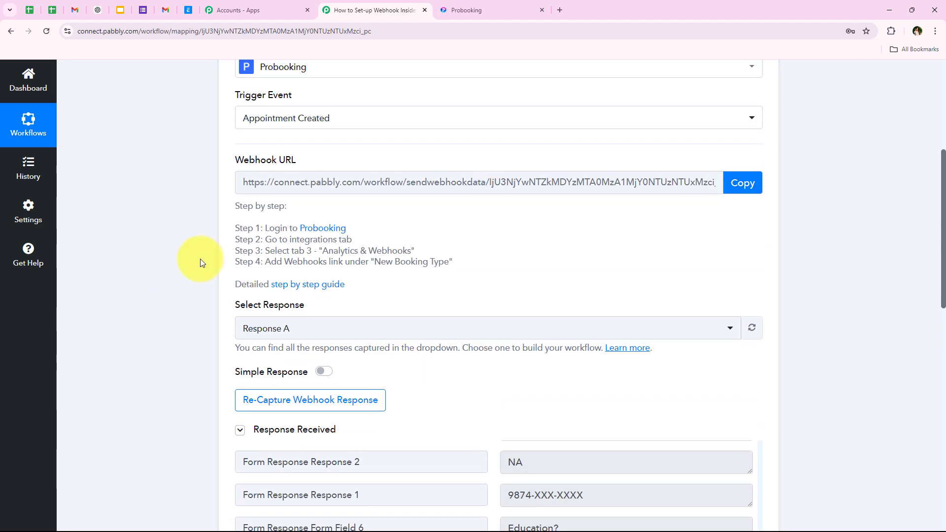
- Start re-capturing the webhook response for the Appointment Created trigger and read the note about making a test submission
{"action": "left_click", "coordinate": [278, 404]}
{"action": "left_click", "coordinate": [438, 363]}
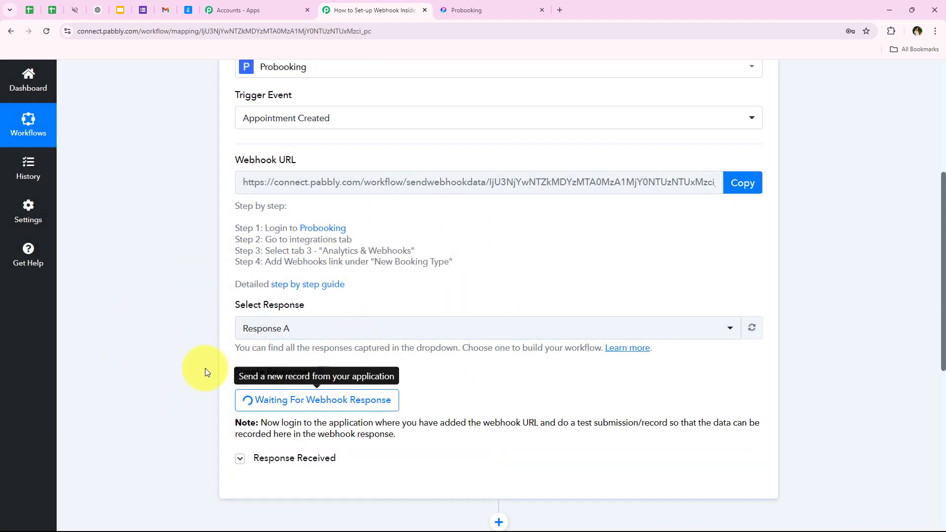
{"action": "scroll", "coordinate": [193, 371], "scroll_direction": "down", "scroll_amount": 2}
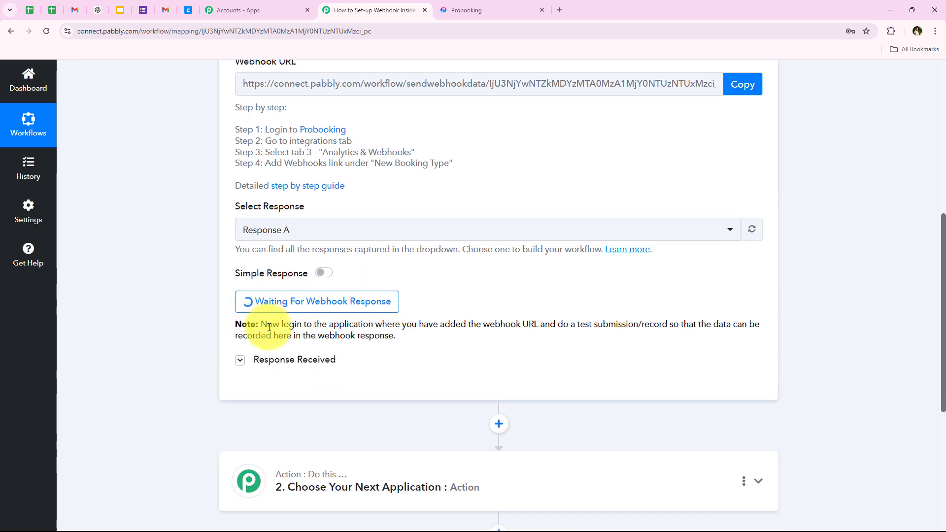
{"action": "left_click_drag", "start_coordinate": [262, 326], "coordinate": [456, 332]}
{"action": "left_click_drag", "start_coordinate": [519, 329], "coordinate": [668, 330]}
{"action": "left_click", "coordinate": [187, 334]}
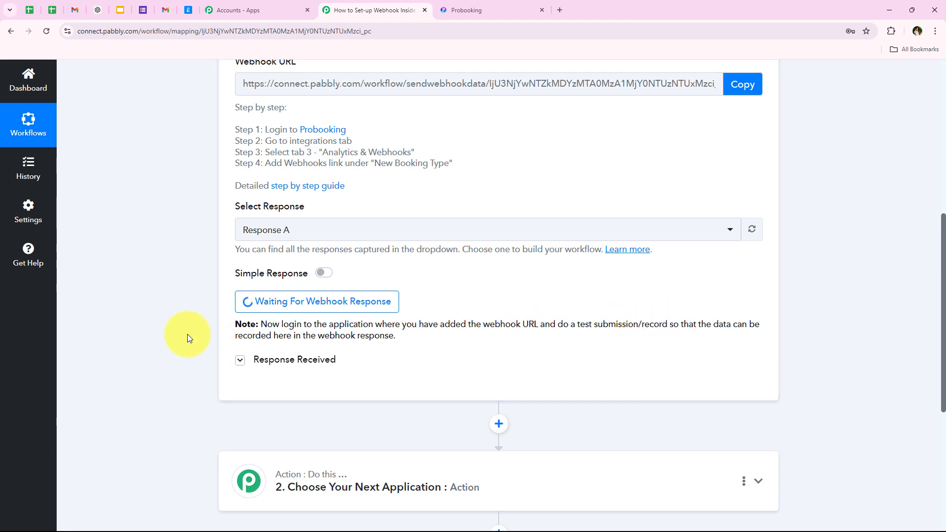
{"action": "scroll", "coordinate": [225, 311], "scroll_direction": "up", "scroll_amount": 3}
{"action": "scroll", "coordinate": [225, 311], "scroll_direction": "up", "scroll_amount": 2}
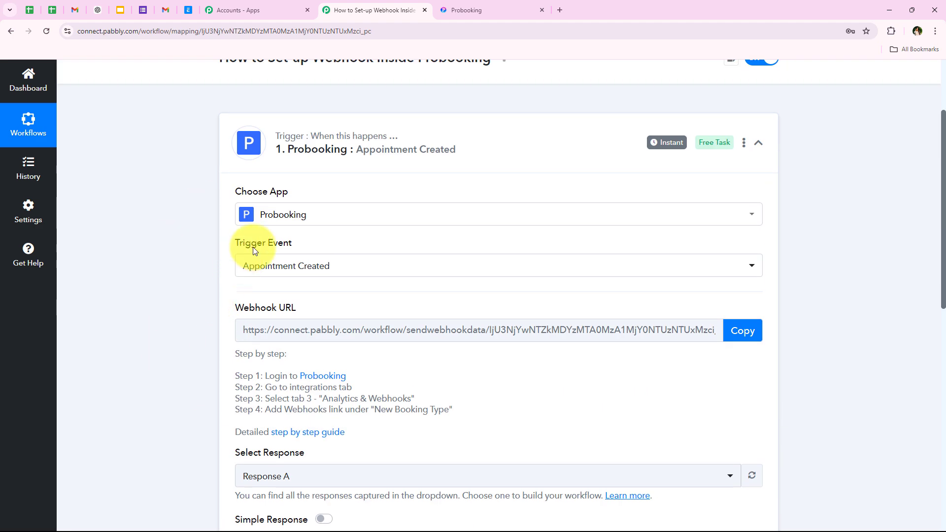
{"action": "scroll", "coordinate": [227, 290], "scroll_direction": "down", "scroll_amount": 2}
{"action": "scroll", "coordinate": [223, 299], "scroll_direction": "down", "scroll_amount": 2}
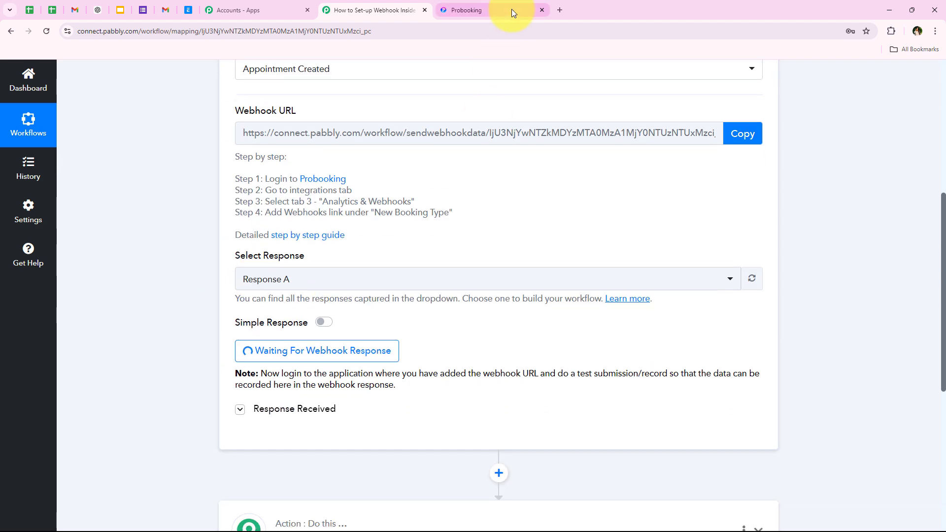
- Switch to Probooking and open the 15 minutes consultation booking page, choosing the 11:00 AM slot on 7 October 2024
{"action": "left_click", "coordinate": [512, 10]}
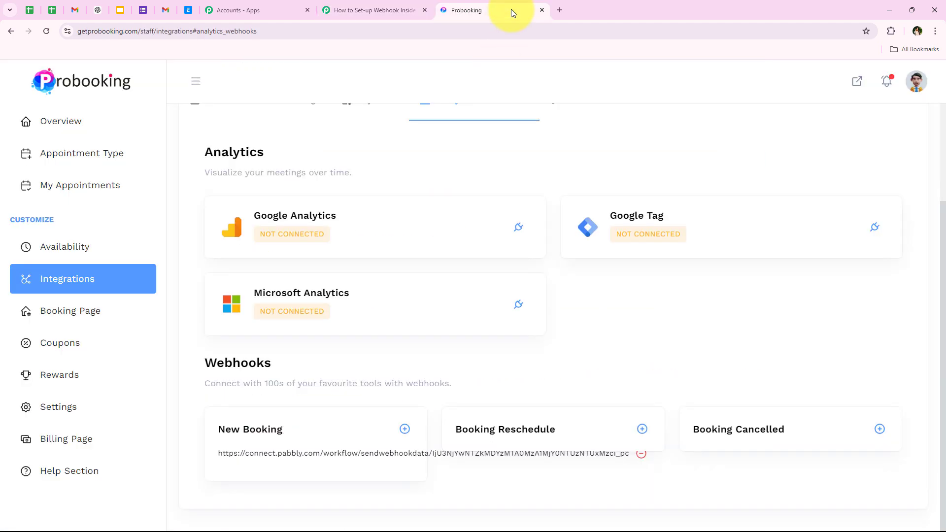
{"action": "left_click", "coordinate": [69, 168]}
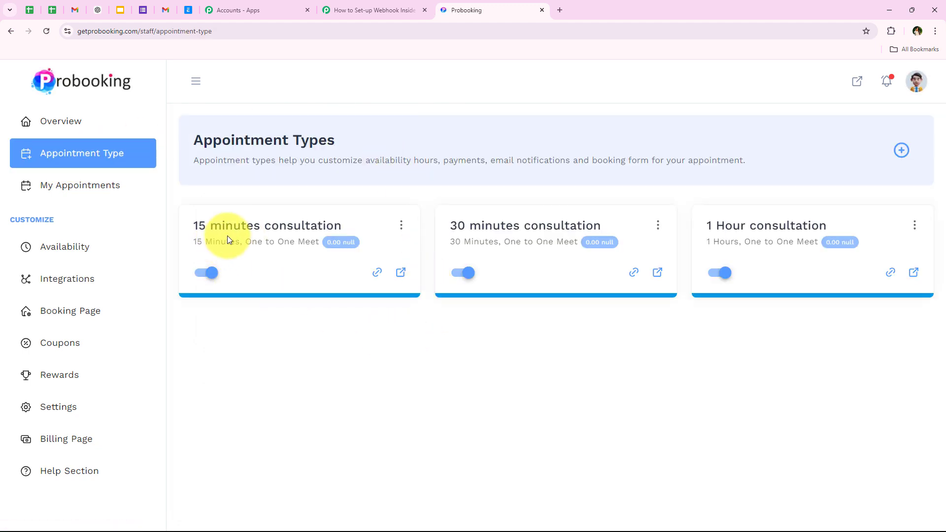
{"action": "left_click", "coordinate": [401, 273]}
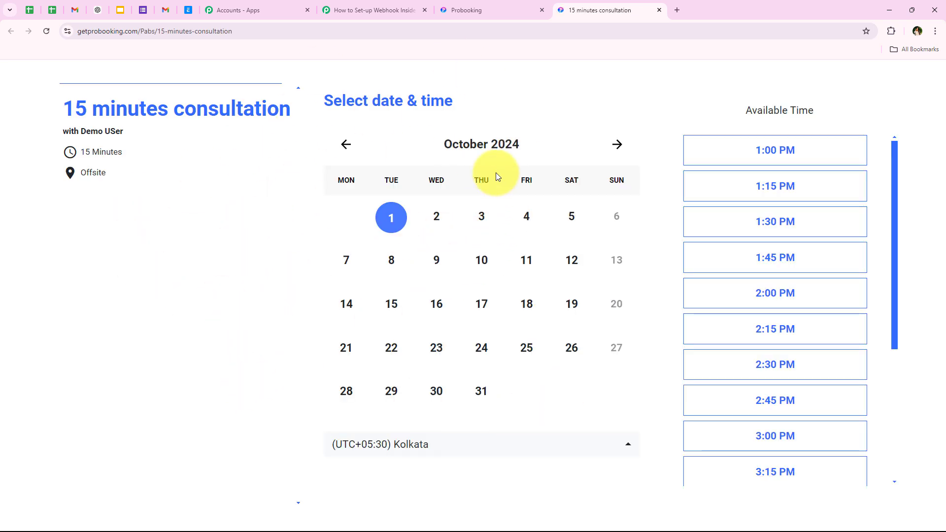
{"action": "left_click", "coordinate": [346, 266]}
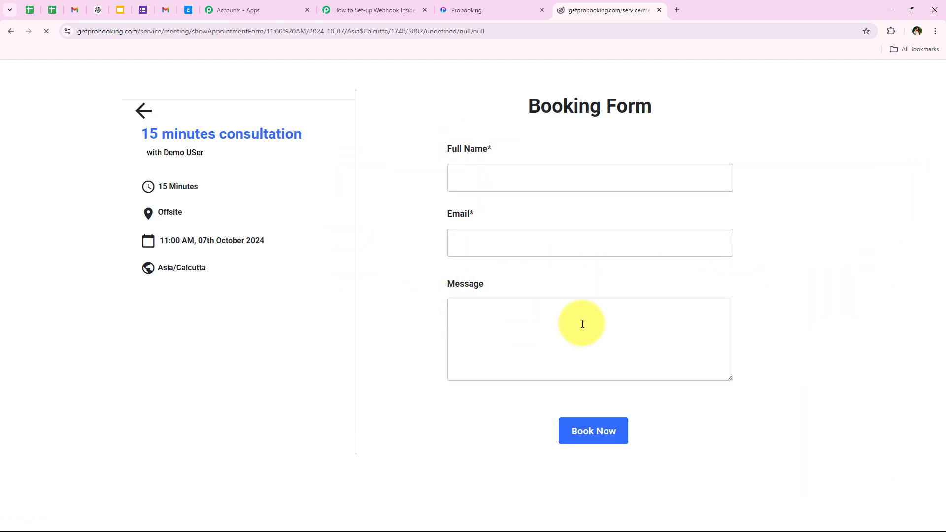
- Fill in the booking form's full name and email from a saved contact, leave the message empty, and book the appointment
{"action": "left_click", "coordinate": [508, 177]}
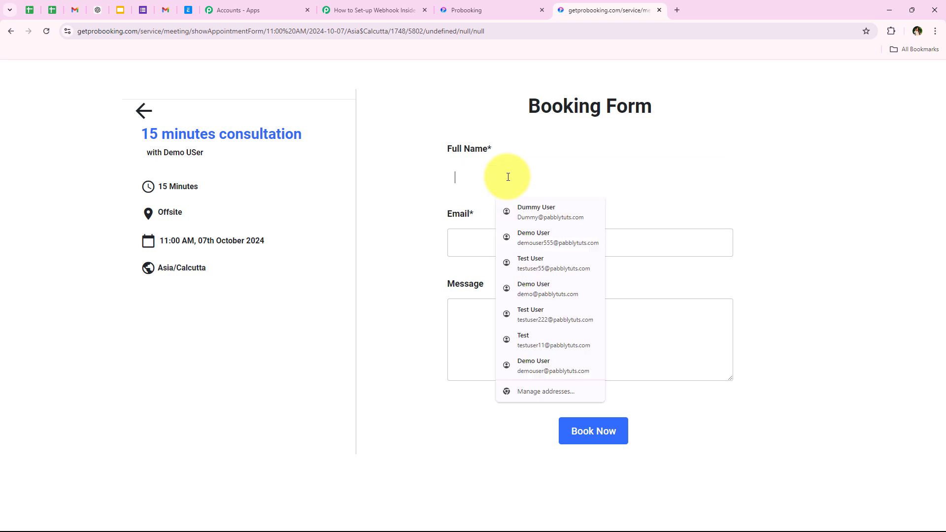
{"action": "left_click", "coordinate": [551, 213]}
{"action": "left_click_drag", "start_coordinate": [446, 218], "coordinate": [477, 214]}
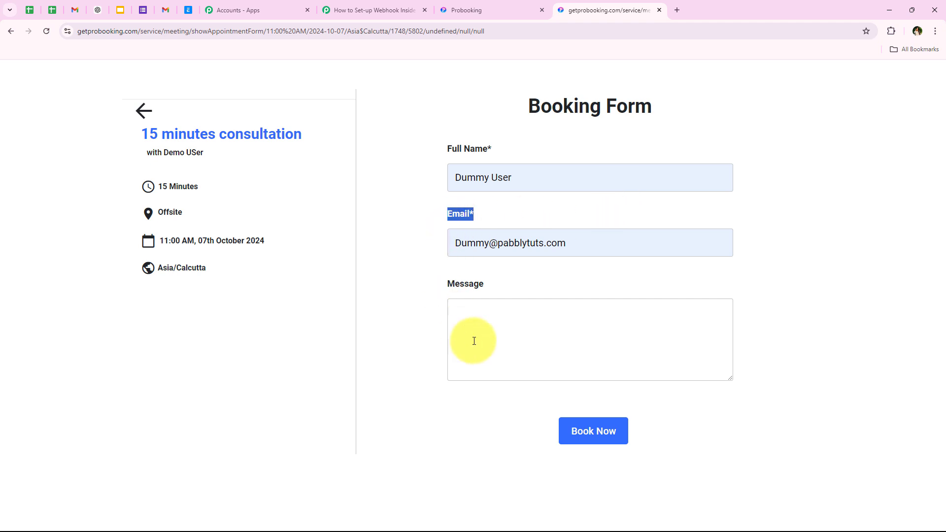
{"action": "left_click", "coordinate": [568, 328]}
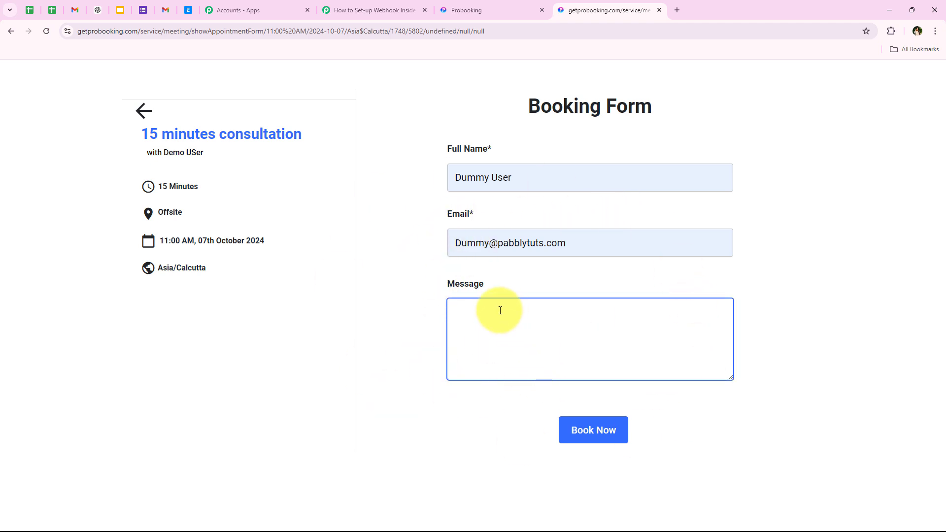
{"action": "left_click", "coordinate": [587, 433]}
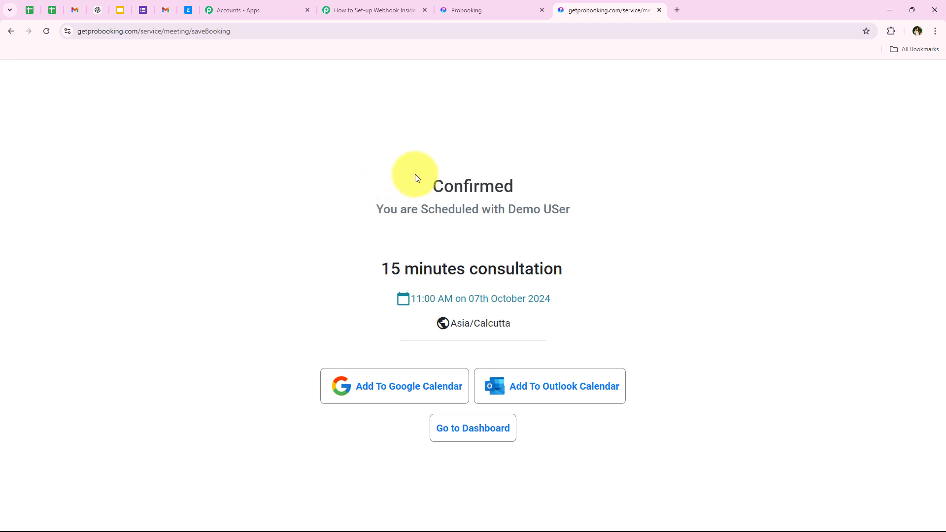
{"action": "double_click", "coordinate": [473, 186]}
{"action": "left_click_drag", "start_coordinate": [377, 209], "coordinate": [592, 215]}
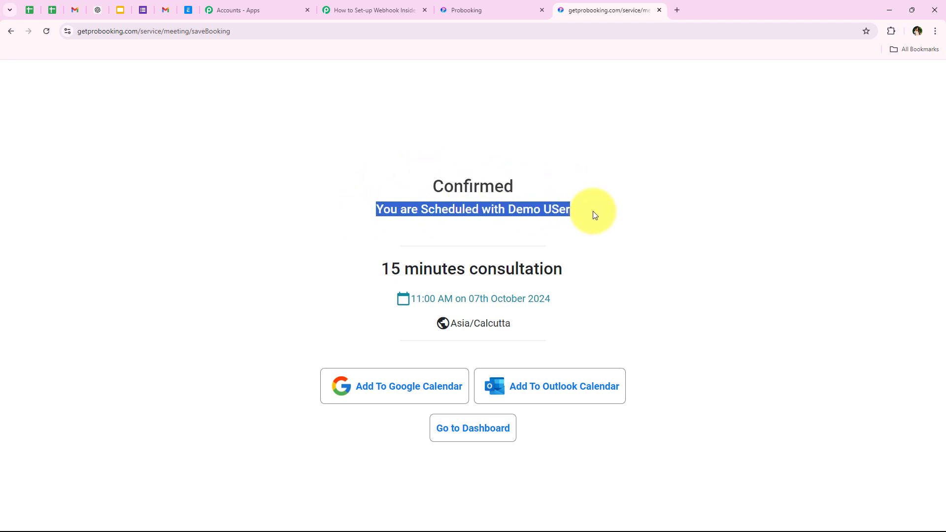
{"action": "left_click", "coordinate": [566, 236]}
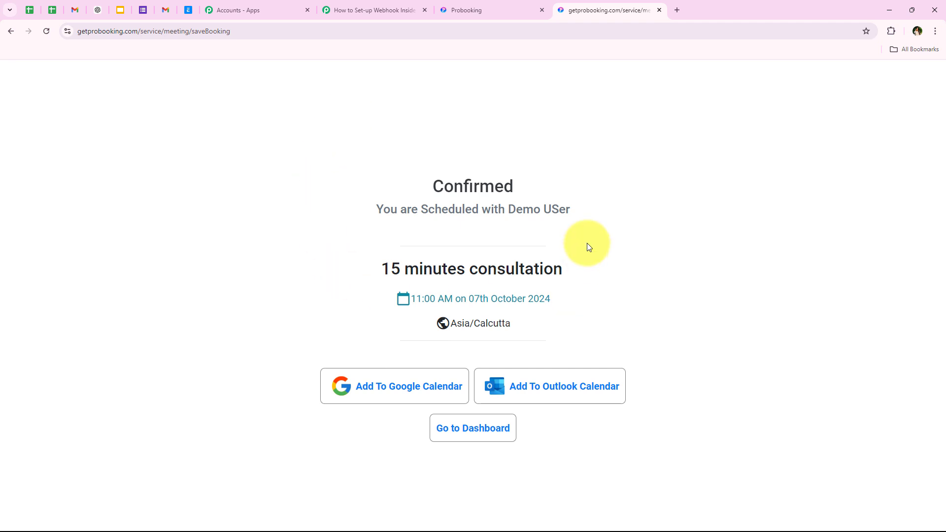
- Switch to Pabbly Connect and check the name, email and other booking details in the newly captured Response B
{"action": "left_click", "coordinate": [340, 15]}
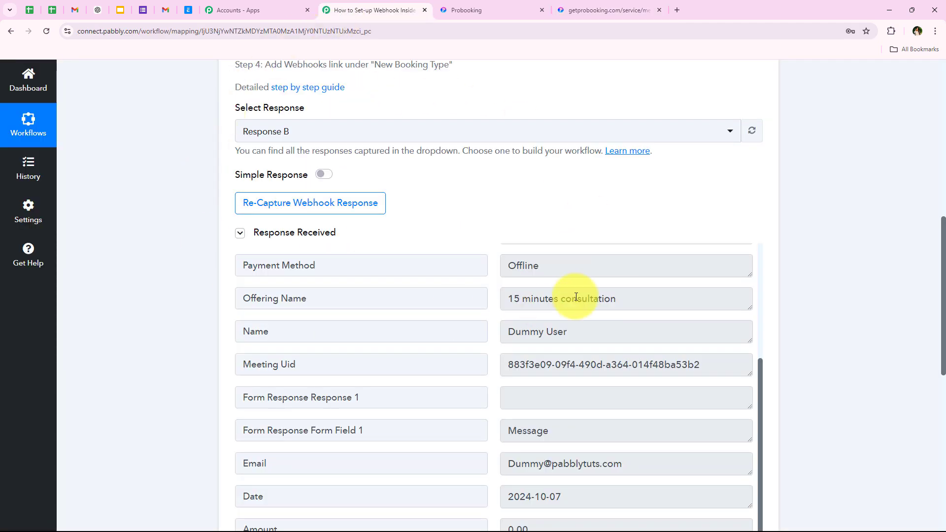
{"action": "scroll", "coordinate": [369, 344], "scroll_direction": "up", "scroll_amount": 4}
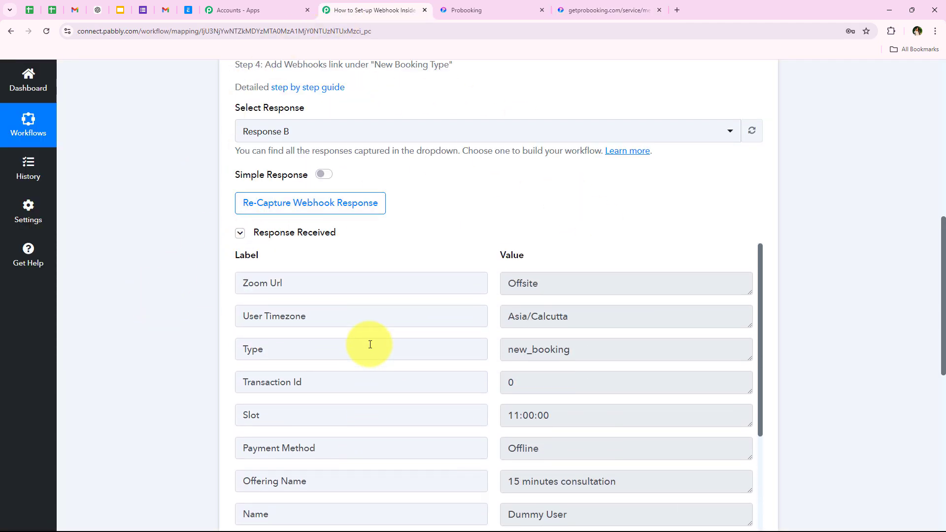
{"action": "scroll", "coordinate": [190, 320], "scroll_direction": "down", "scroll_amount": 2}
{"action": "scroll", "coordinate": [493, 344], "scroll_direction": "down", "scroll_amount": 3}
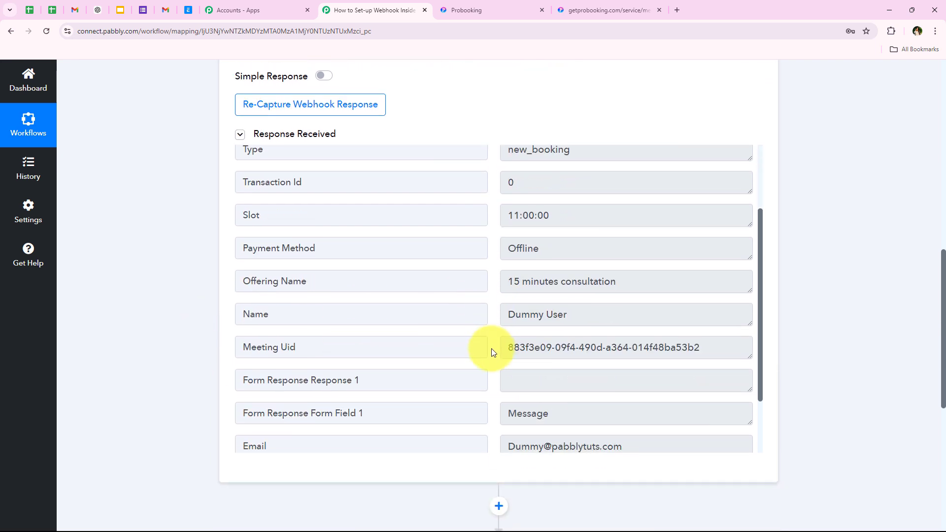
{"action": "left_click_drag", "start_coordinate": [590, 268], "coordinate": [414, 271]}
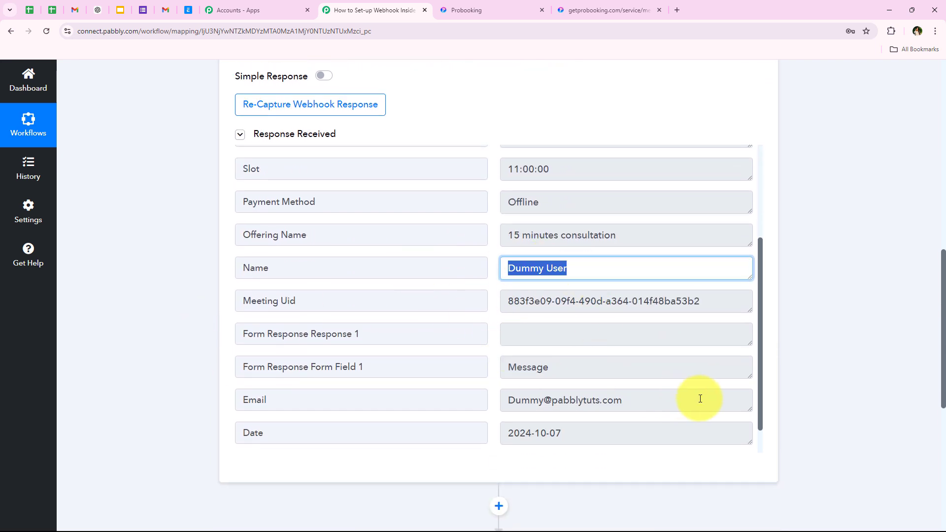
{"action": "left_click_drag", "start_coordinate": [701, 399], "coordinate": [366, 375]}
{"action": "scroll", "coordinate": [540, 350], "scroll_direction": "down", "scroll_amount": 3}
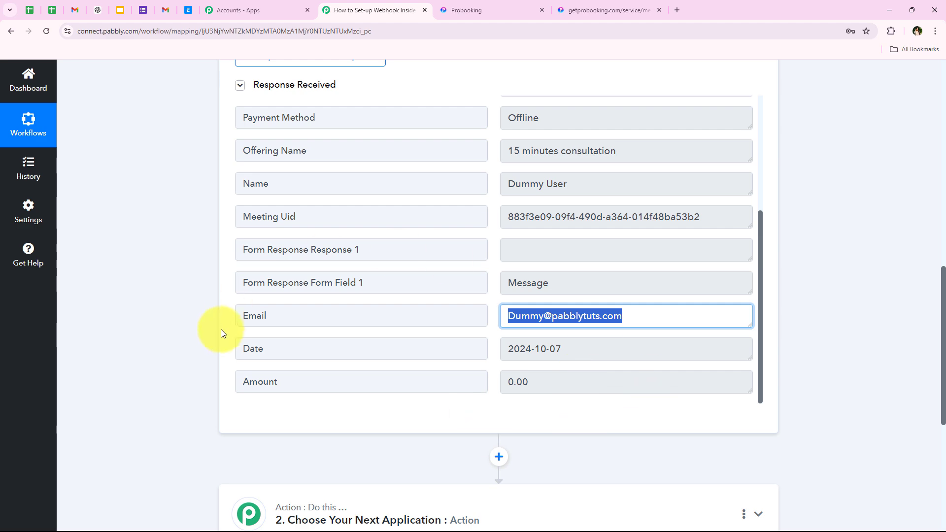
- Review the Probooking trigger's settings, webhook setup instructions and received response through to the empty action step, and collapse the trigger
{"action": "scroll", "coordinate": [152, 253], "scroll_direction": "up", "scroll_amount": 15}
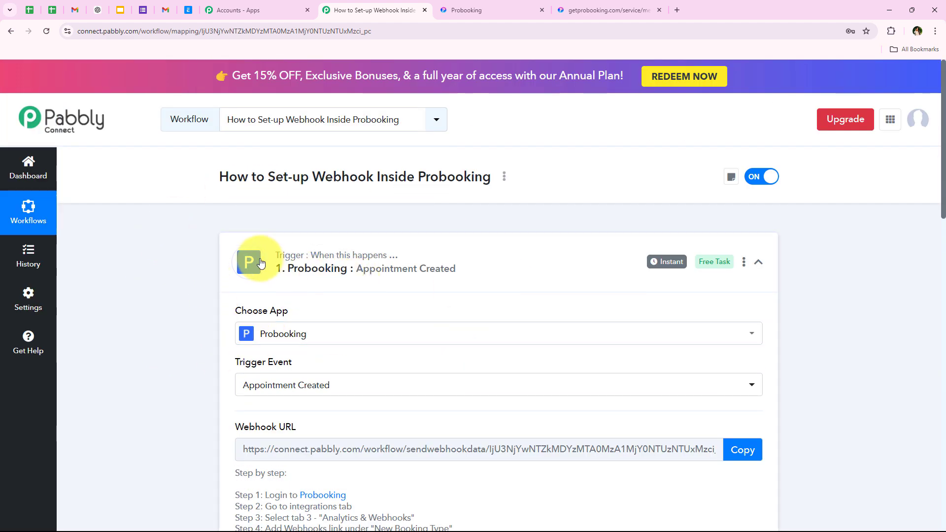
{"action": "scroll", "coordinate": [184, 311], "scroll_direction": "down", "scroll_amount": 1}
{"action": "scroll", "coordinate": [184, 313], "scroll_direction": "down", "scroll_amount": 5}
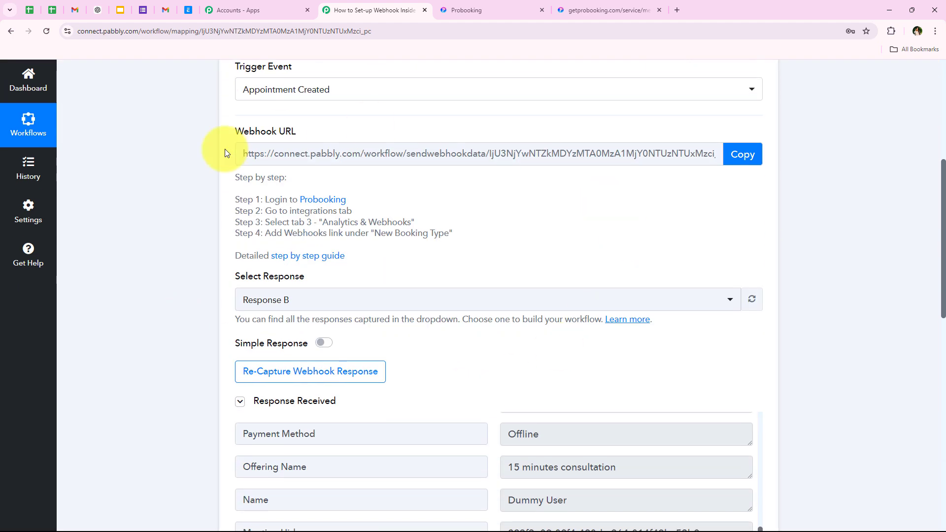
{"action": "scroll", "coordinate": [159, 391], "scroll_direction": "down", "scroll_amount": 1}
{"action": "scroll", "coordinate": [116, 247], "scroll_direction": "up", "scroll_amount": 7}
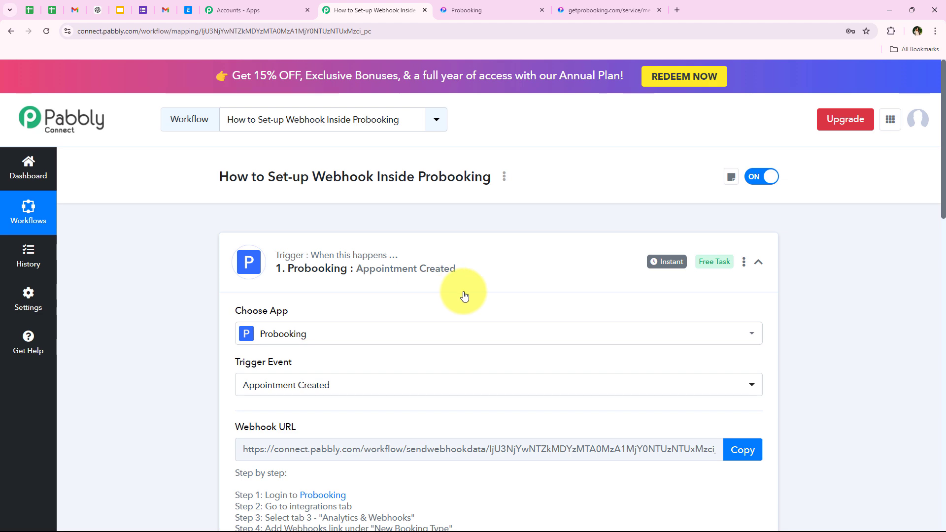
{"action": "left_click", "coordinate": [490, 260]}
{"action": "left_click", "coordinate": [422, 267]}
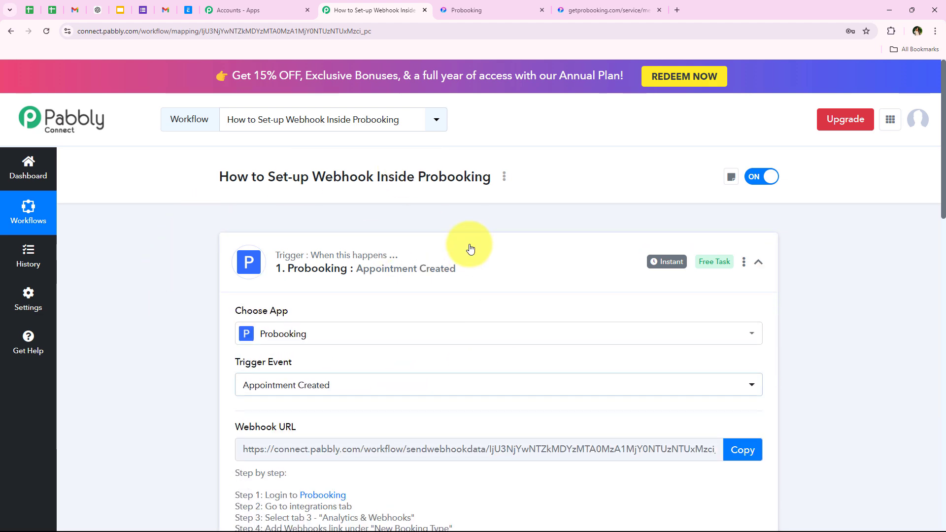
{"action": "scroll", "coordinate": [430, 270], "scroll_direction": "down", "scroll_amount": 7}
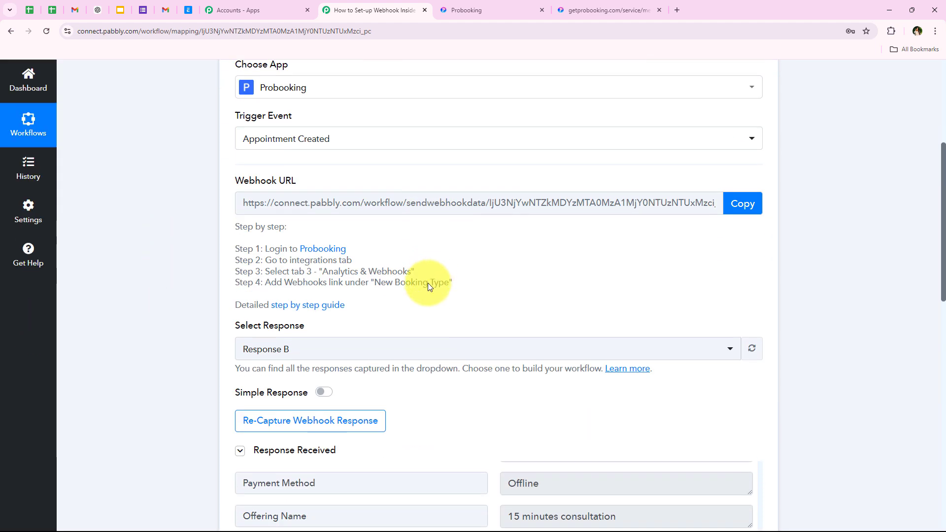
{"action": "scroll", "coordinate": [427, 295], "scroll_direction": "down", "scroll_amount": 4}
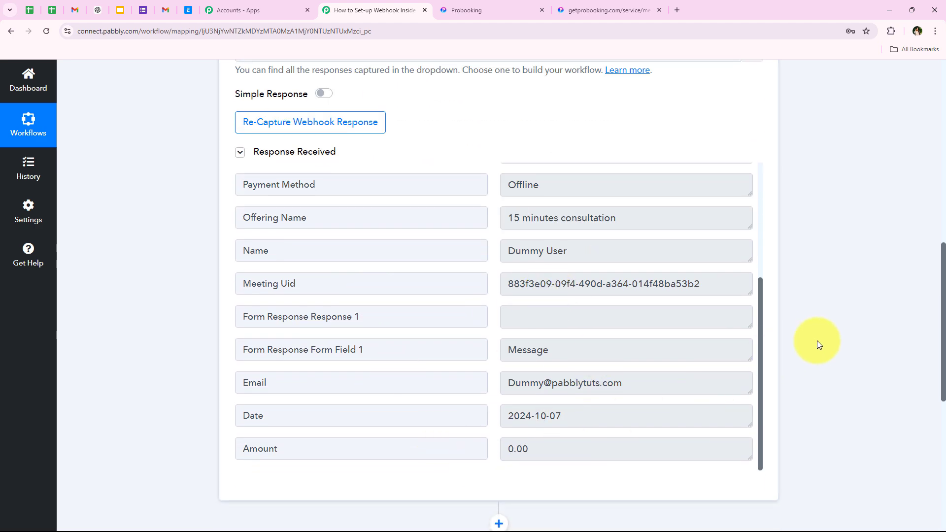
{"action": "scroll", "coordinate": [814, 344], "scroll_direction": "down", "scroll_amount": 2}
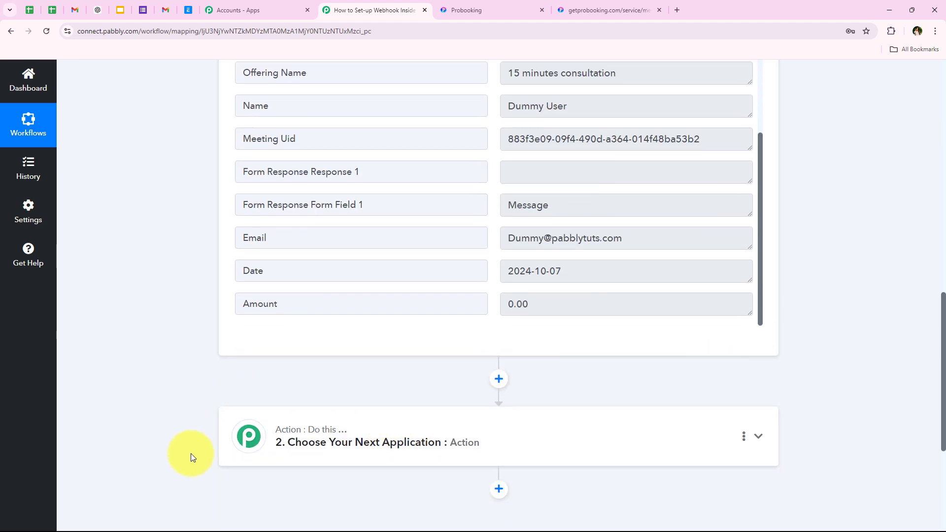
{"action": "scroll", "coordinate": [191, 453], "scroll_direction": "down", "scroll_amount": 2}
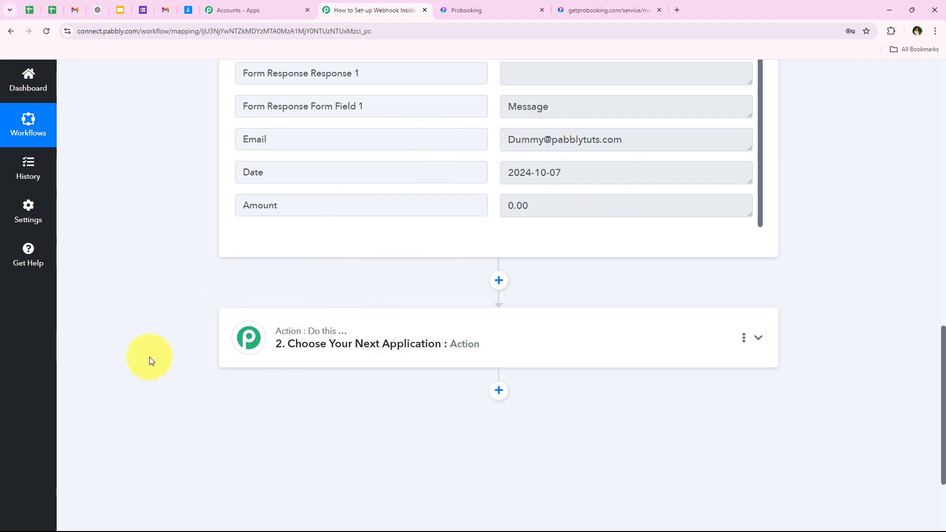
{"action": "scroll", "coordinate": [163, 275], "scroll_direction": "up", "scroll_amount": 15}
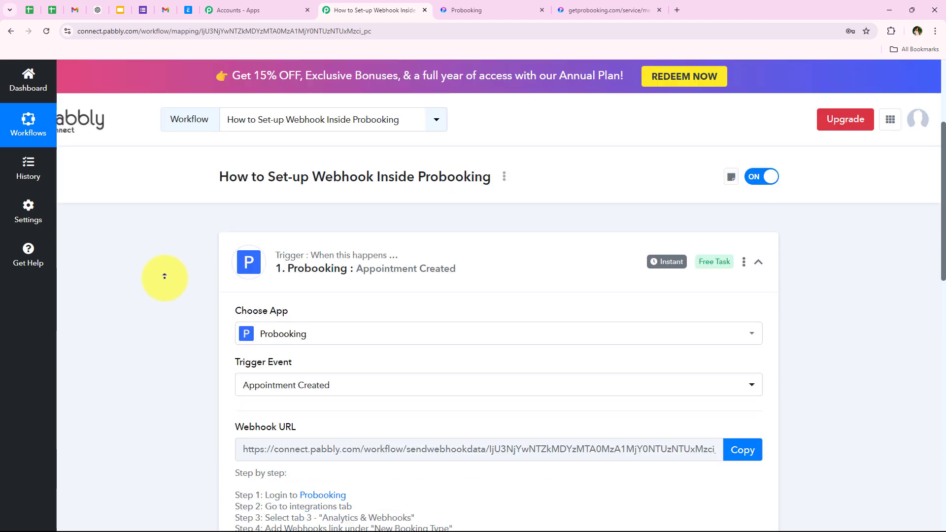
{"action": "left_click", "coordinate": [315, 283]}
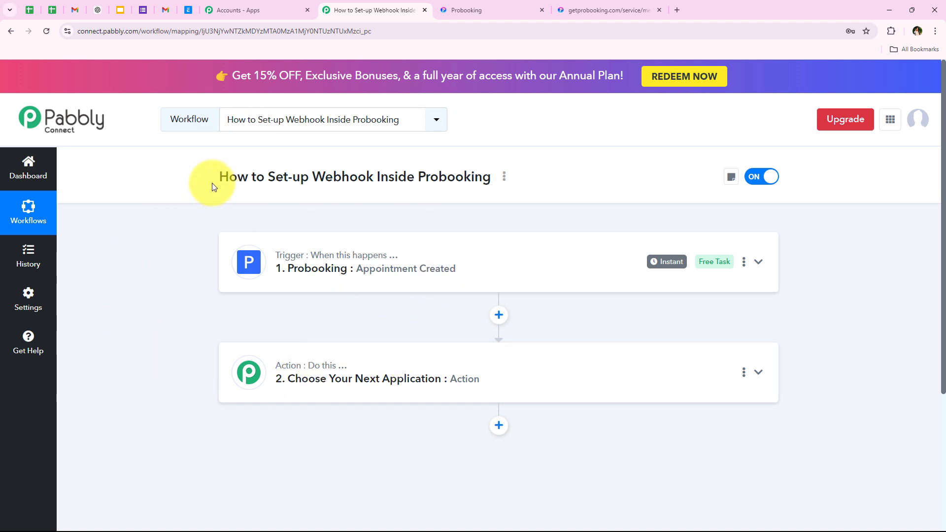
- Check the workflow title, expand the Probooking trigger to recheck its webhook URL and Response B data, and collapse it again
{"action": "left_click_drag", "start_coordinate": [212, 183], "coordinate": [482, 178]}
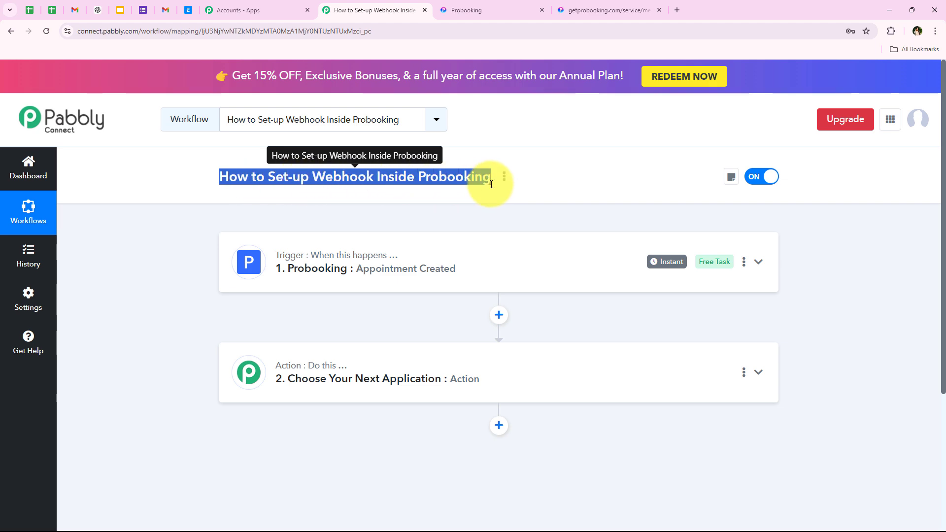
{"action": "left_click", "coordinate": [357, 221]}
{"action": "left_click", "coordinate": [300, 276]}
{"action": "scroll", "coordinate": [338, 345], "scroll_direction": "down", "scroll_amount": 6}
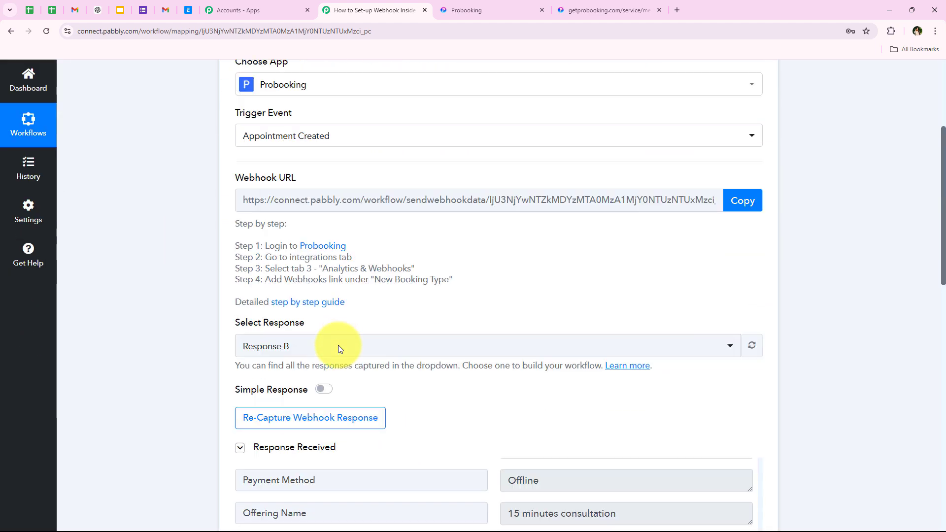
{"action": "scroll", "coordinate": [339, 348], "scroll_direction": "down", "scroll_amount": 1}
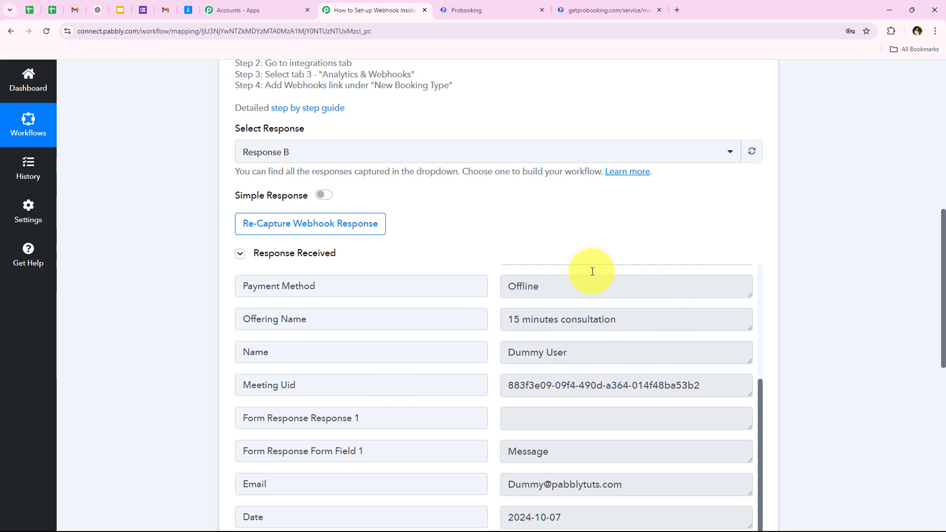
{"action": "scroll", "coordinate": [161, 261], "scroll_direction": "up", "scroll_amount": 8}
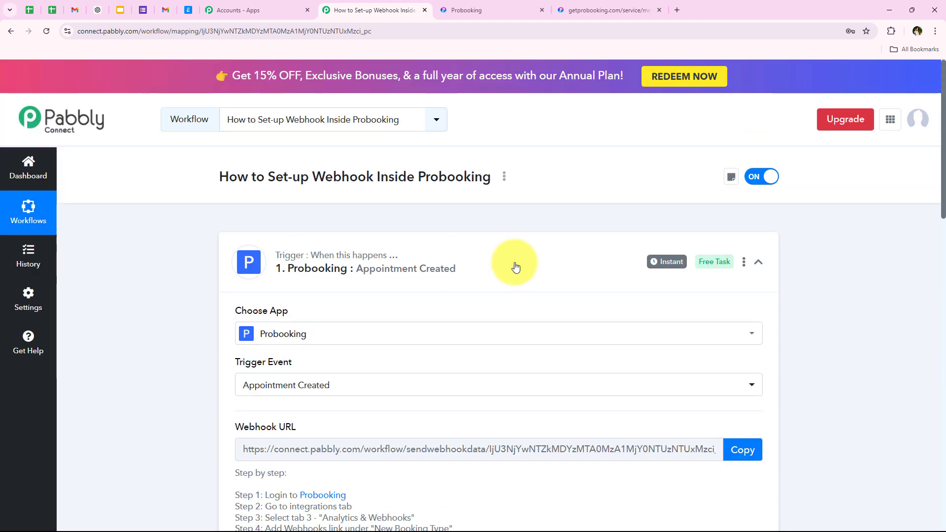
{"action": "left_click", "coordinate": [532, 263]}
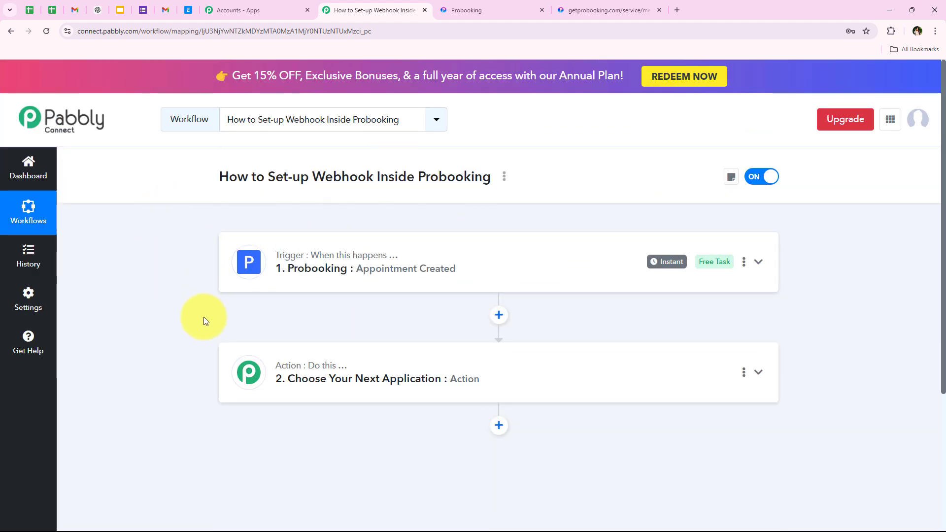